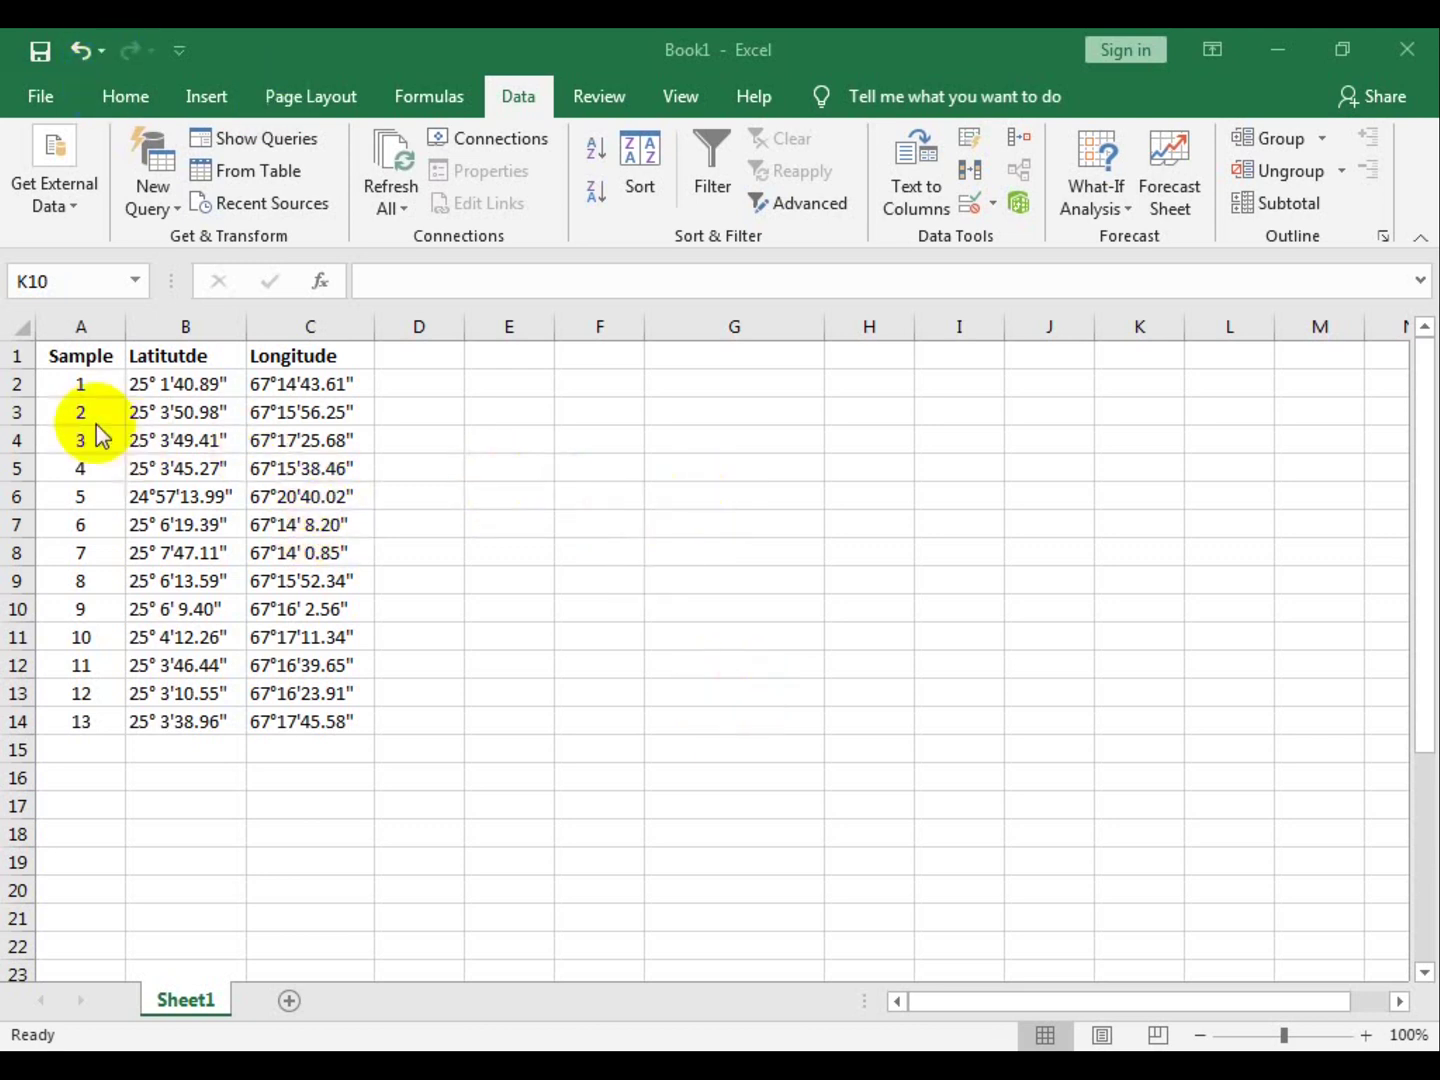
Copy the 13 latitudes from B2:B14 and paste them starting at G7
left_click(177, 387)
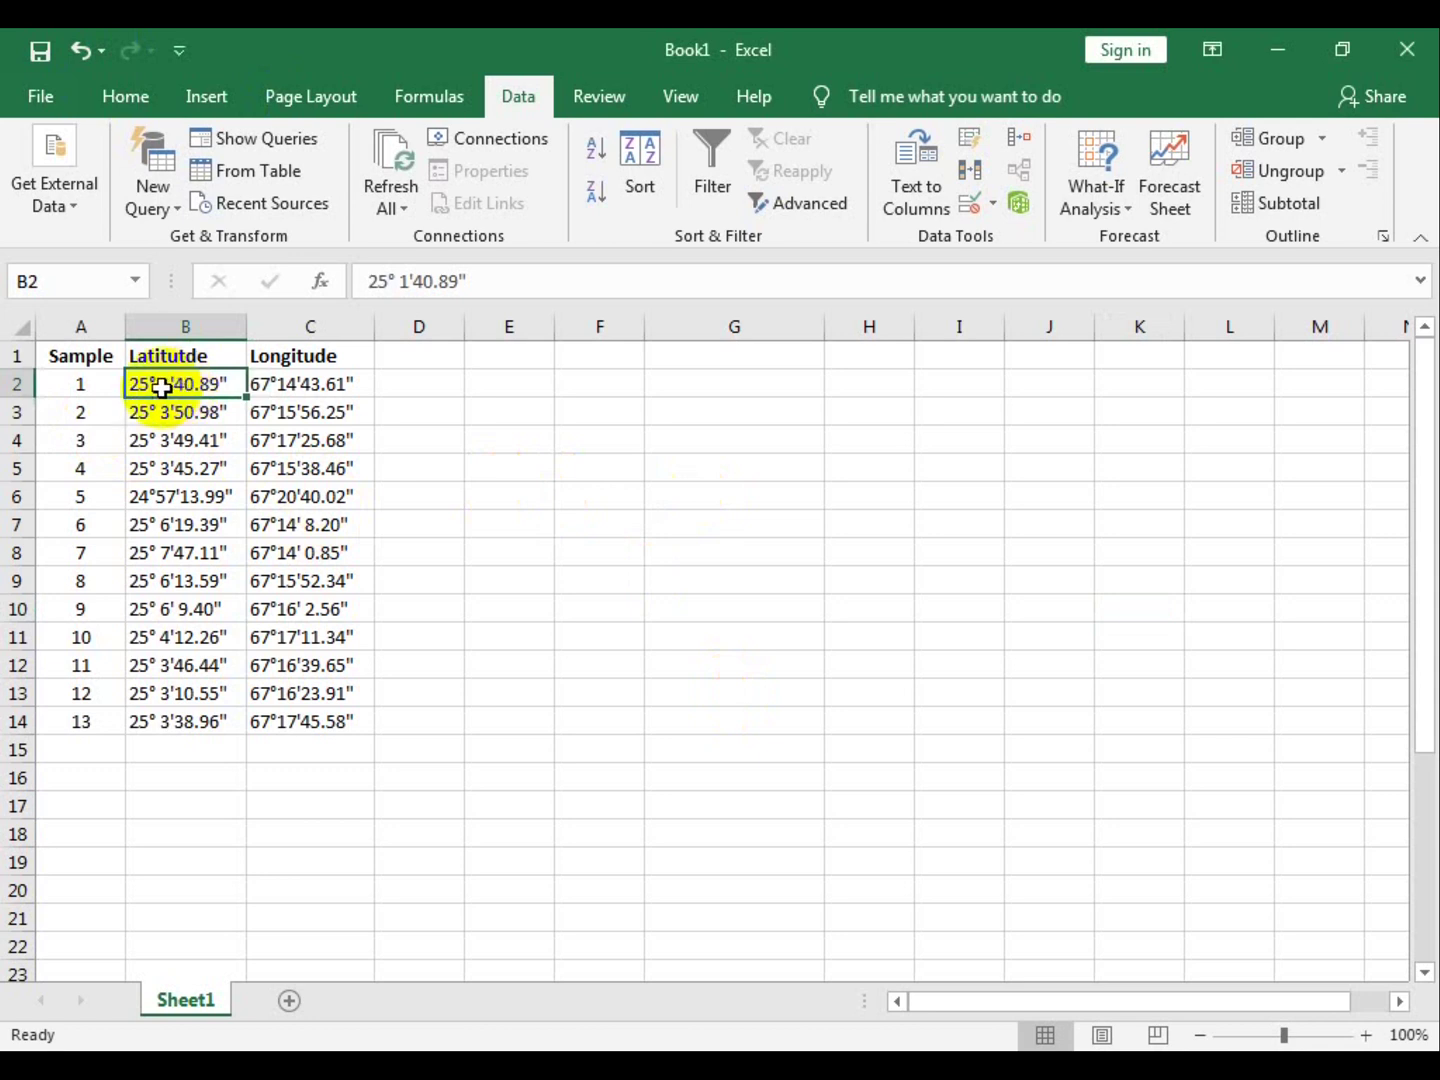
left_click_drag(162, 379, 162, 727)
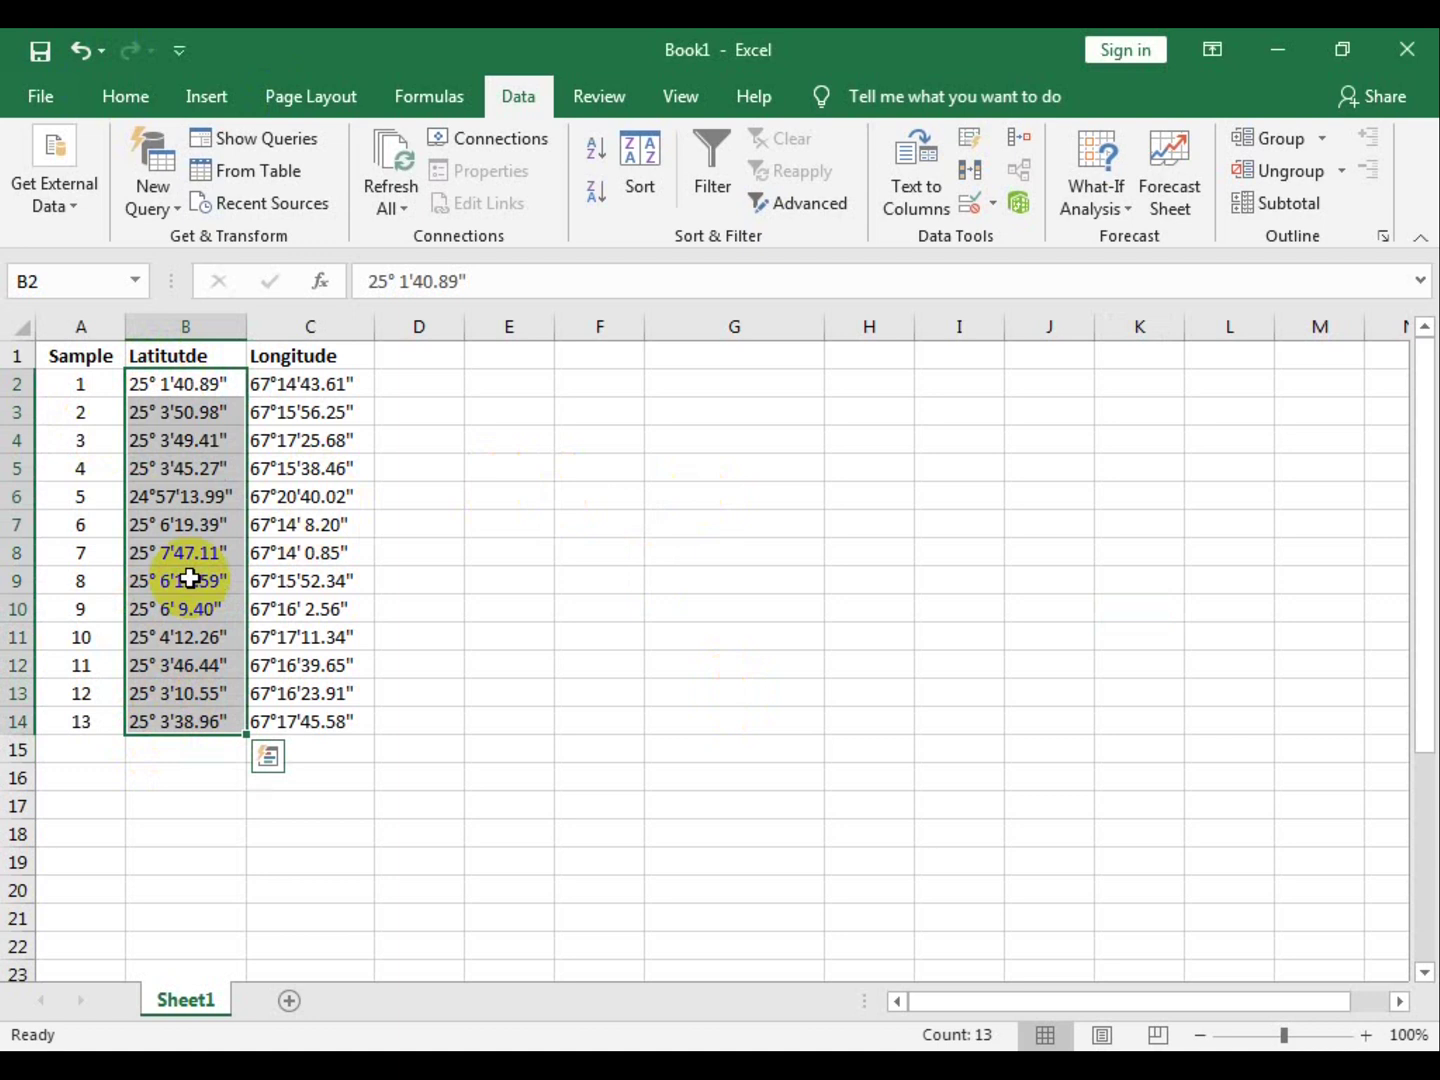
key("ctrl+c")
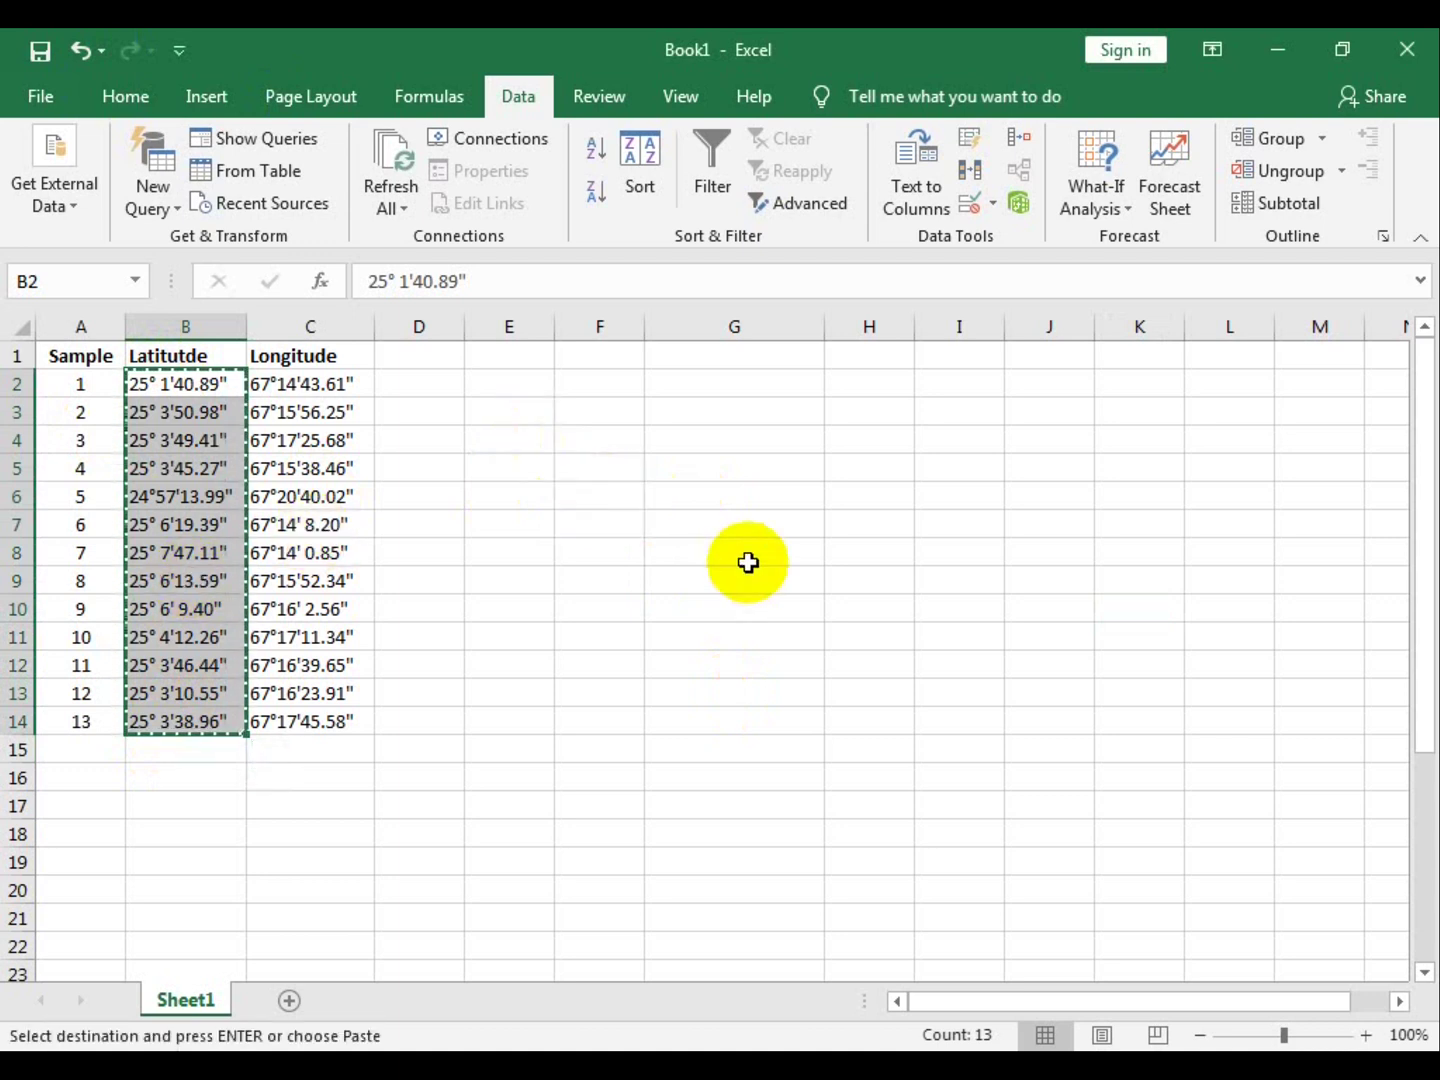
left_click(717, 522)
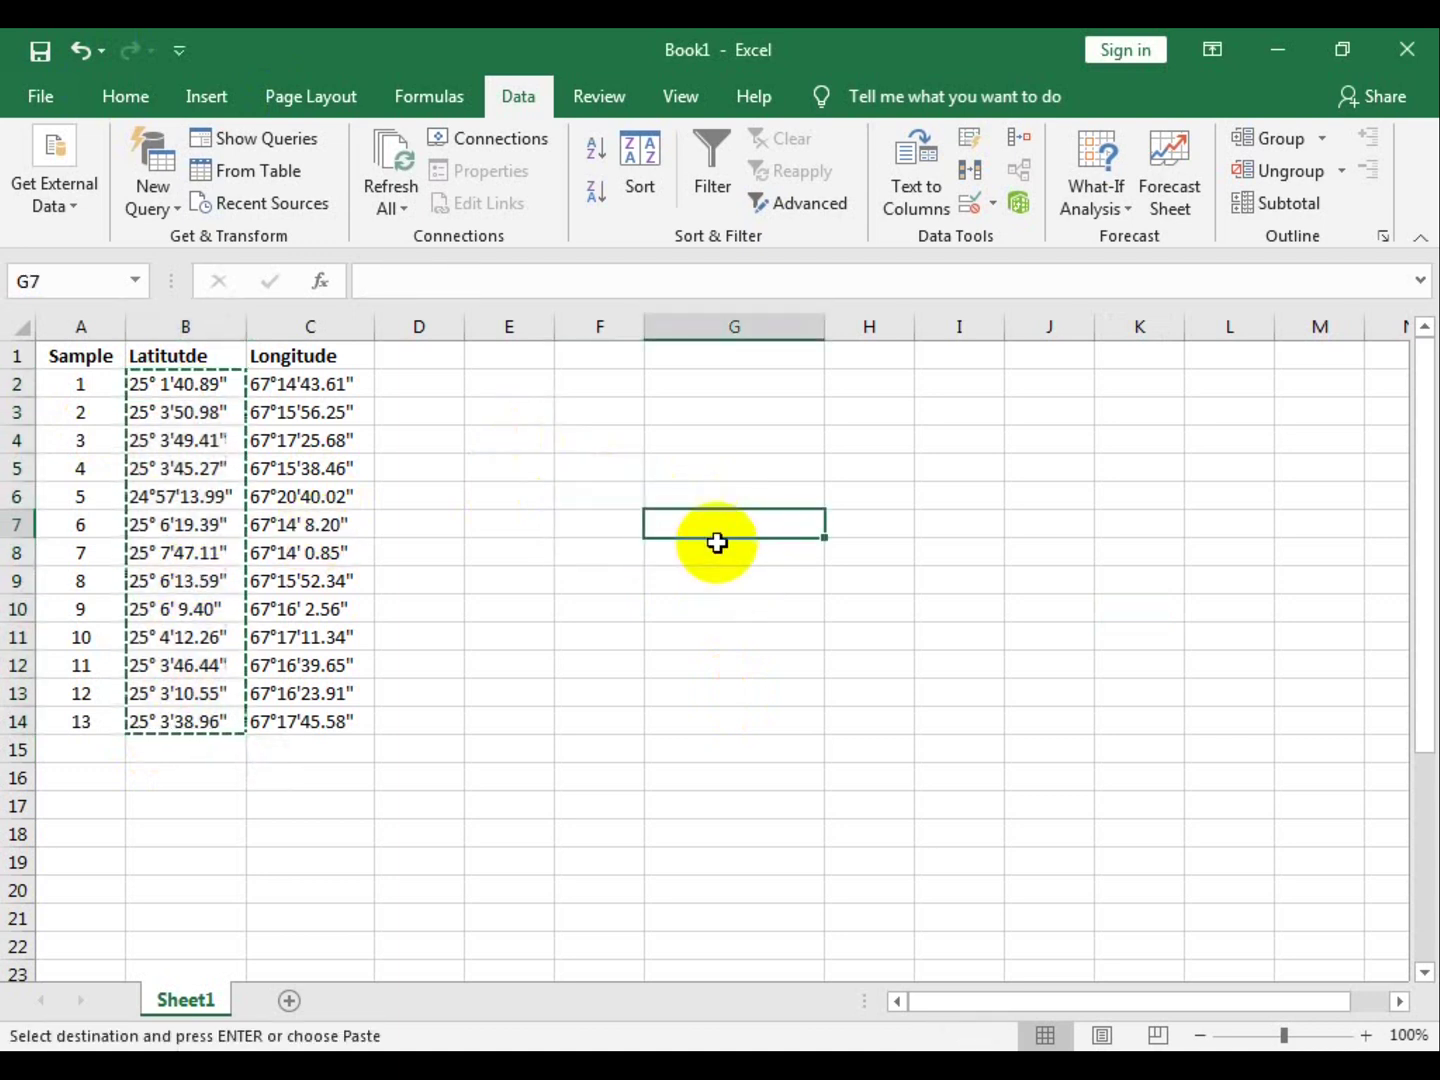
key("ctrl+v")
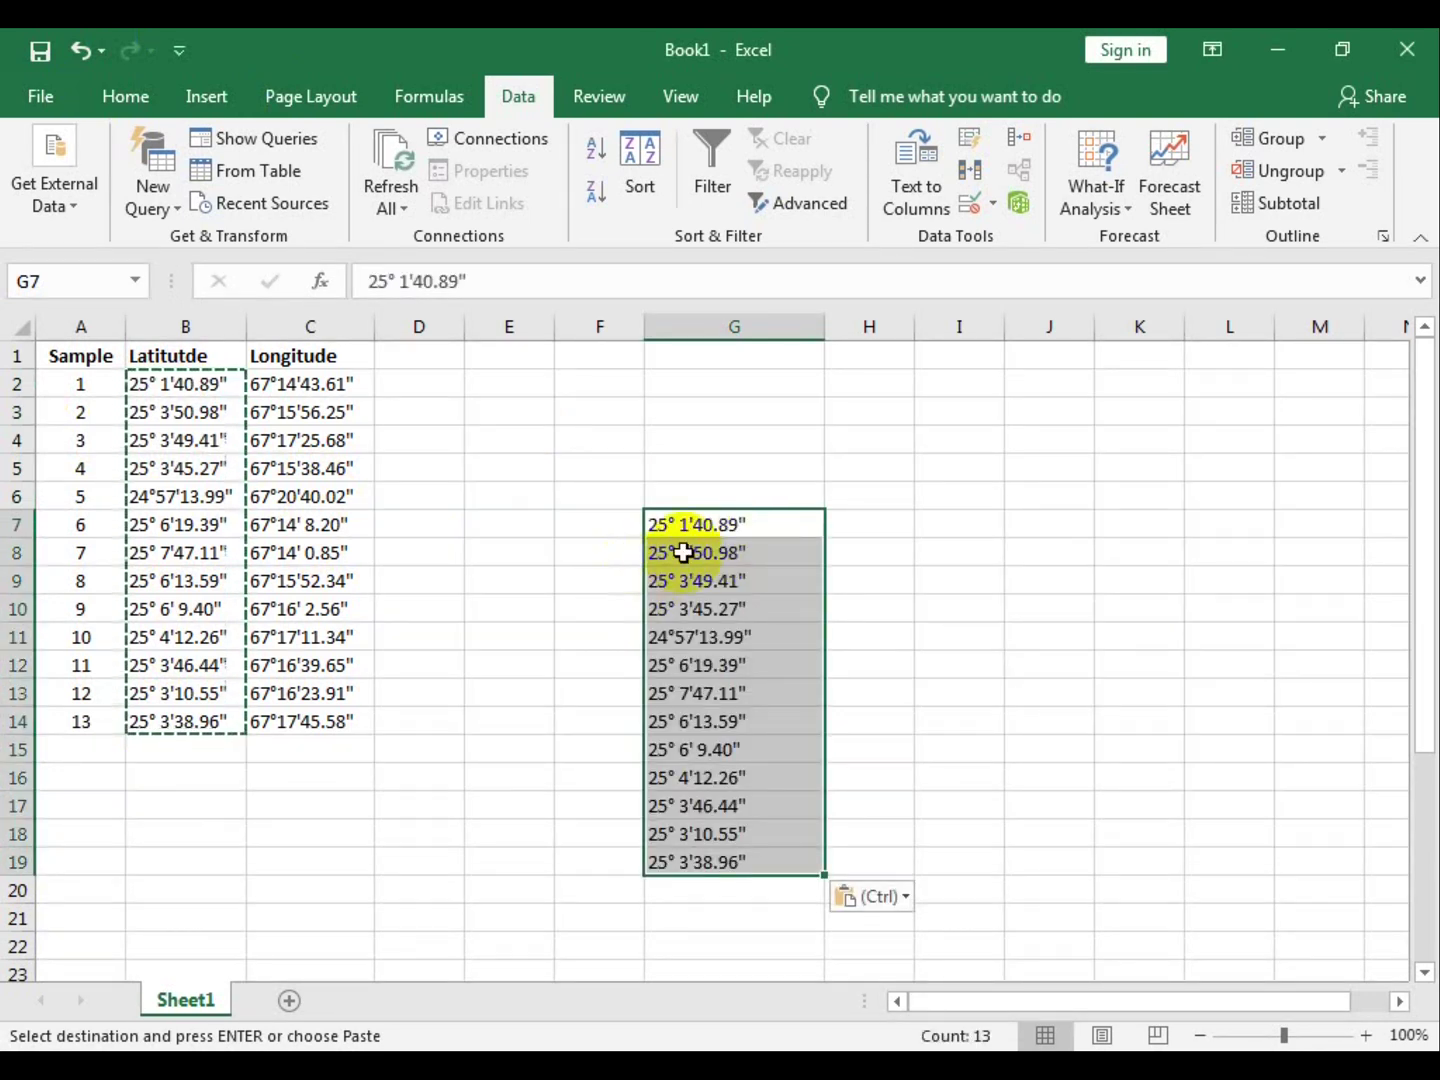
Select the pasted latitudes G7:G19 and open the Text to Columns wizard
left_click(688, 548)
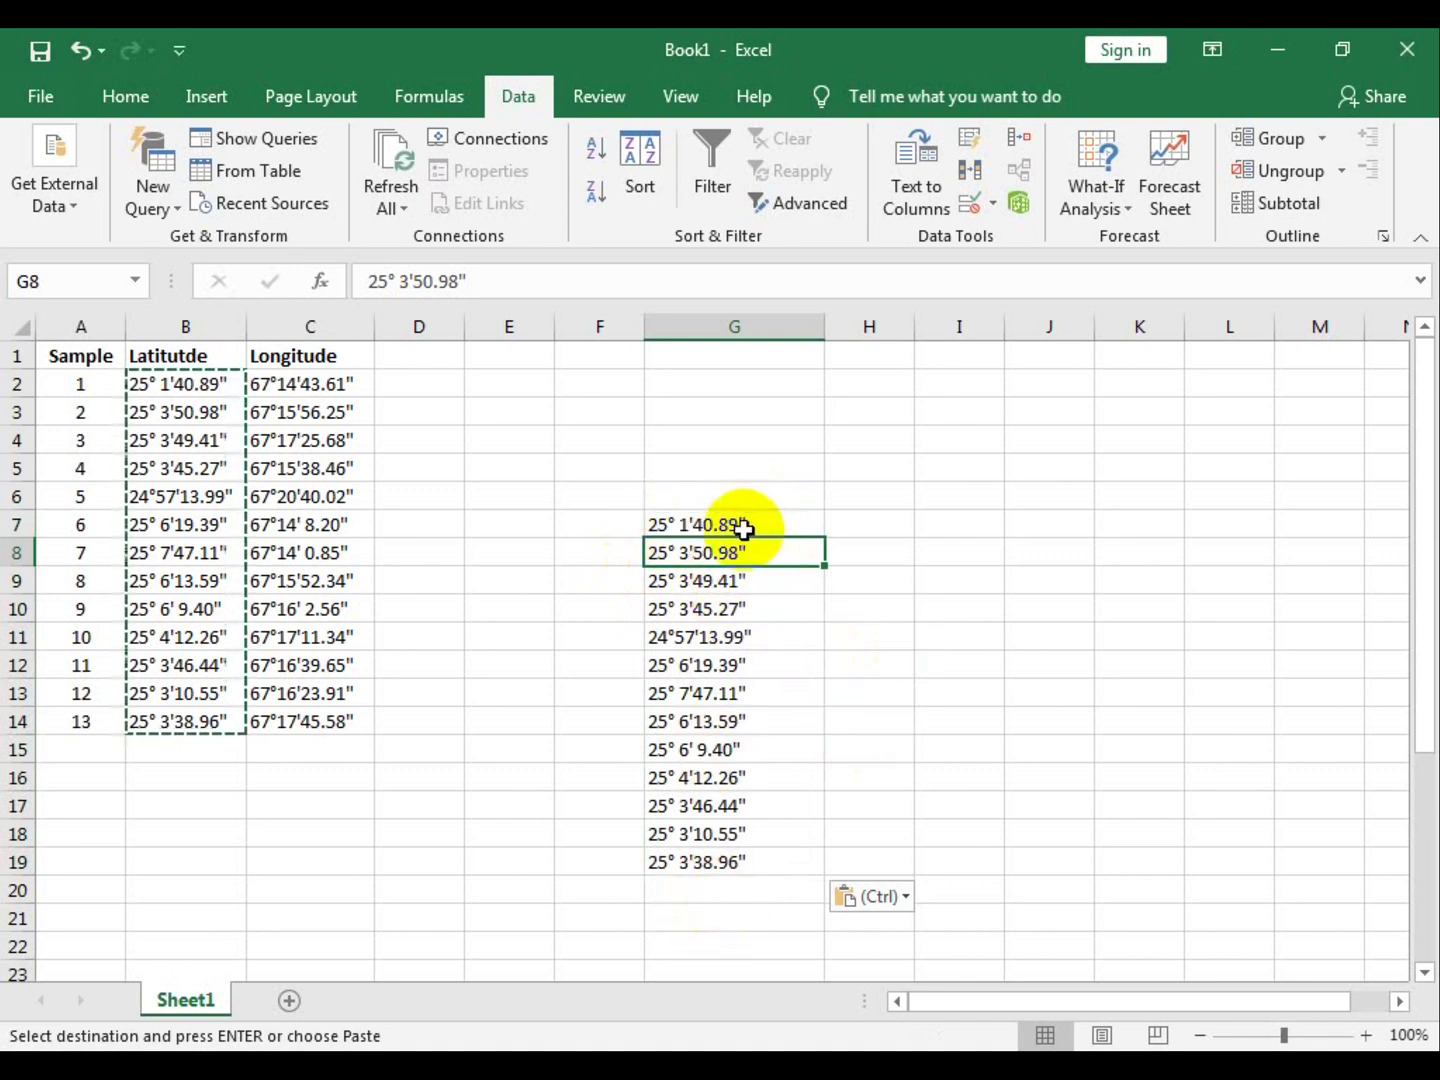
left_click_drag(743, 529, 718, 861)
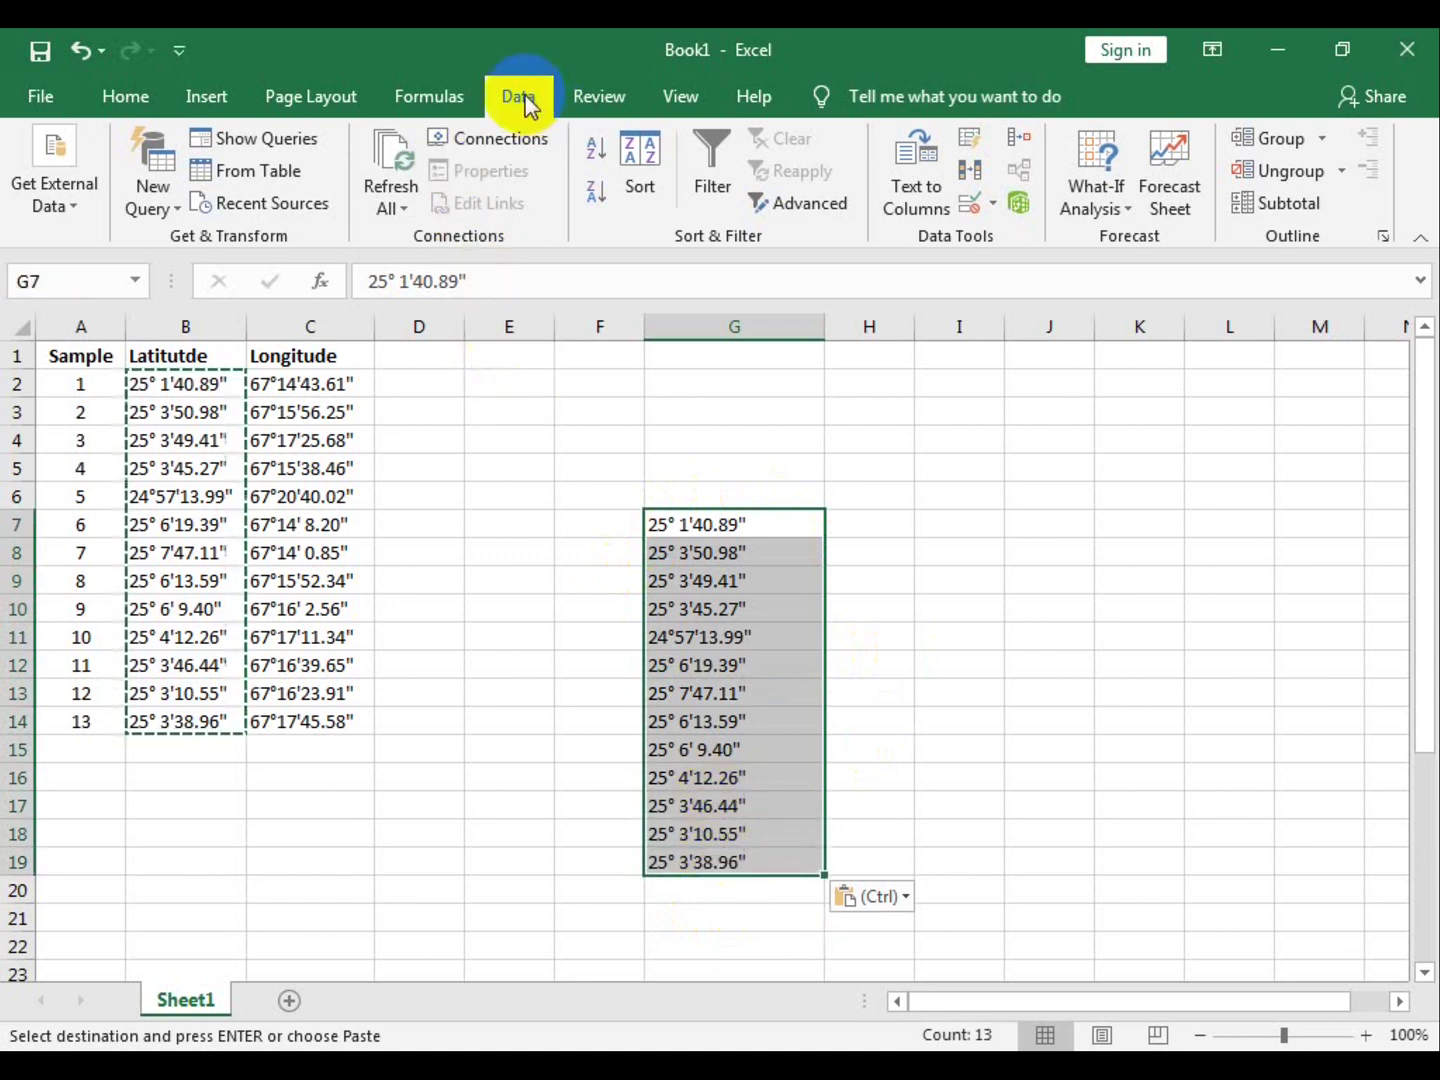
left_click(906, 176)
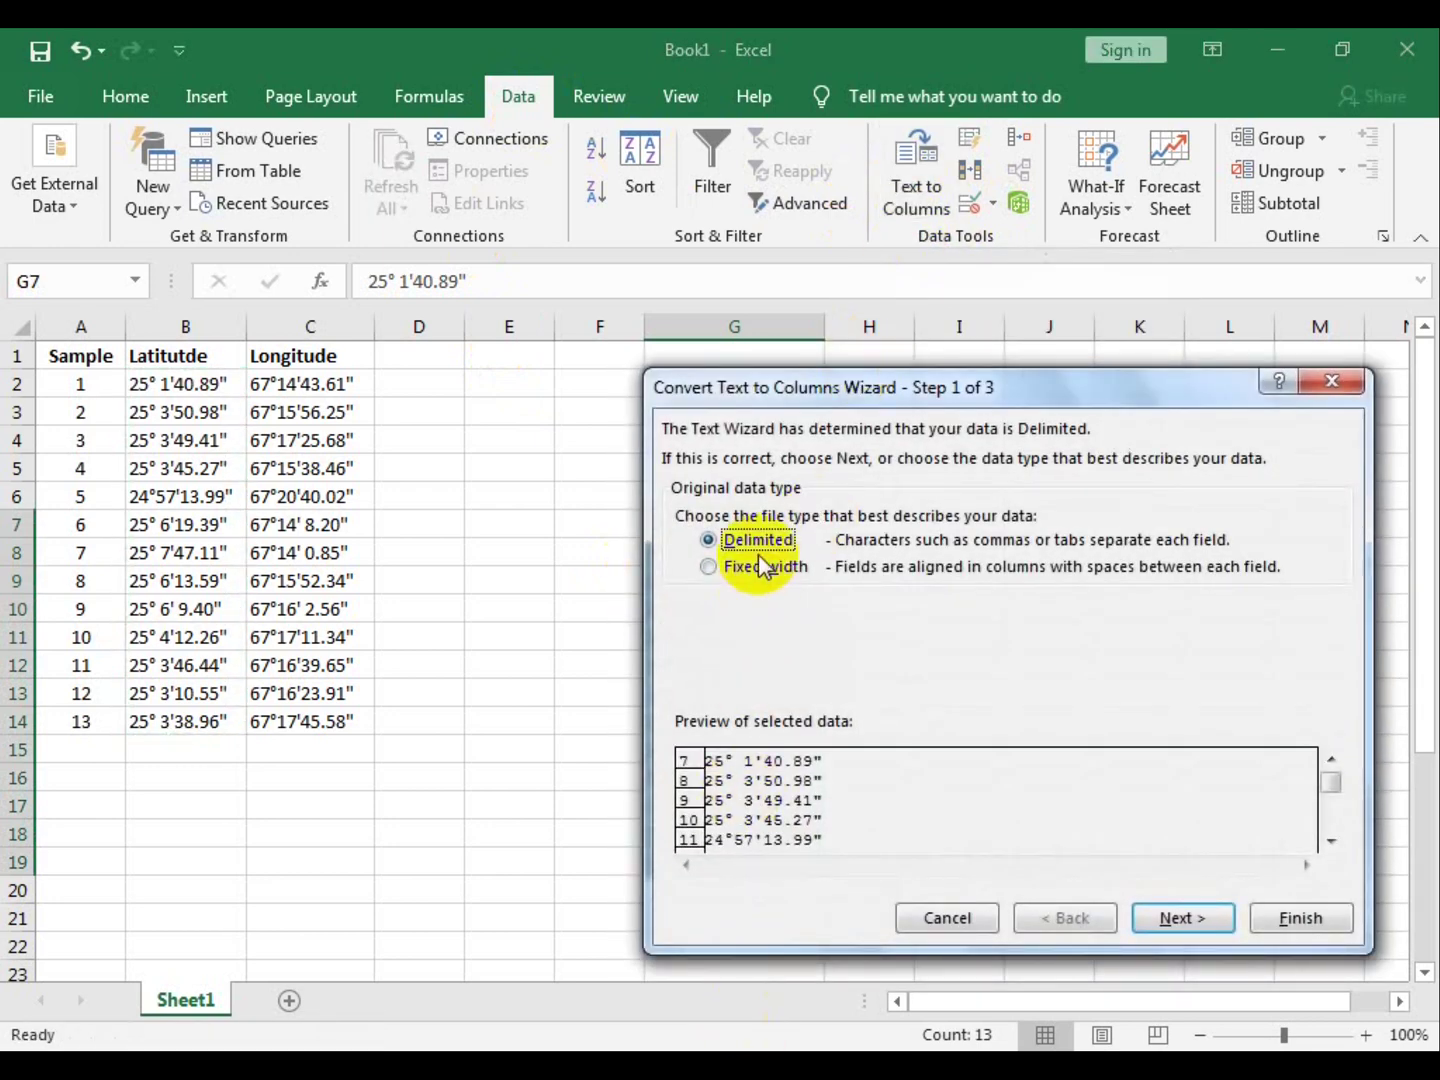
Choose Fixed width and add breaks separating degrees, minutes, seconds and their symbols
left_click(758, 566)
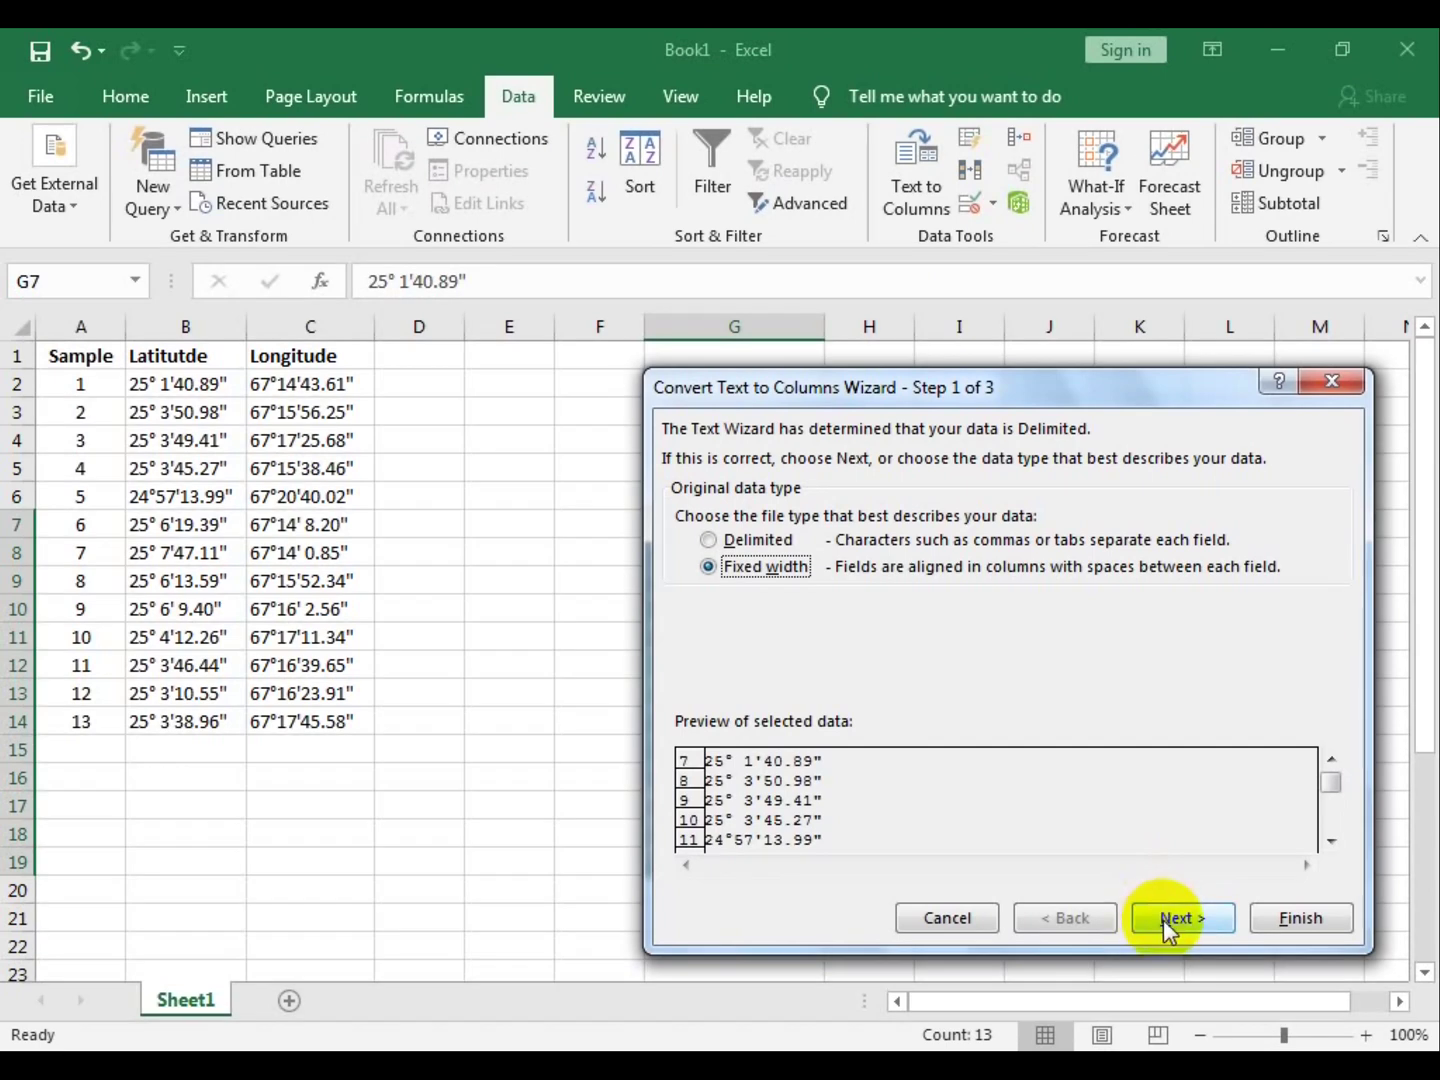
left_click(1163, 919)
left_click(698, 765)
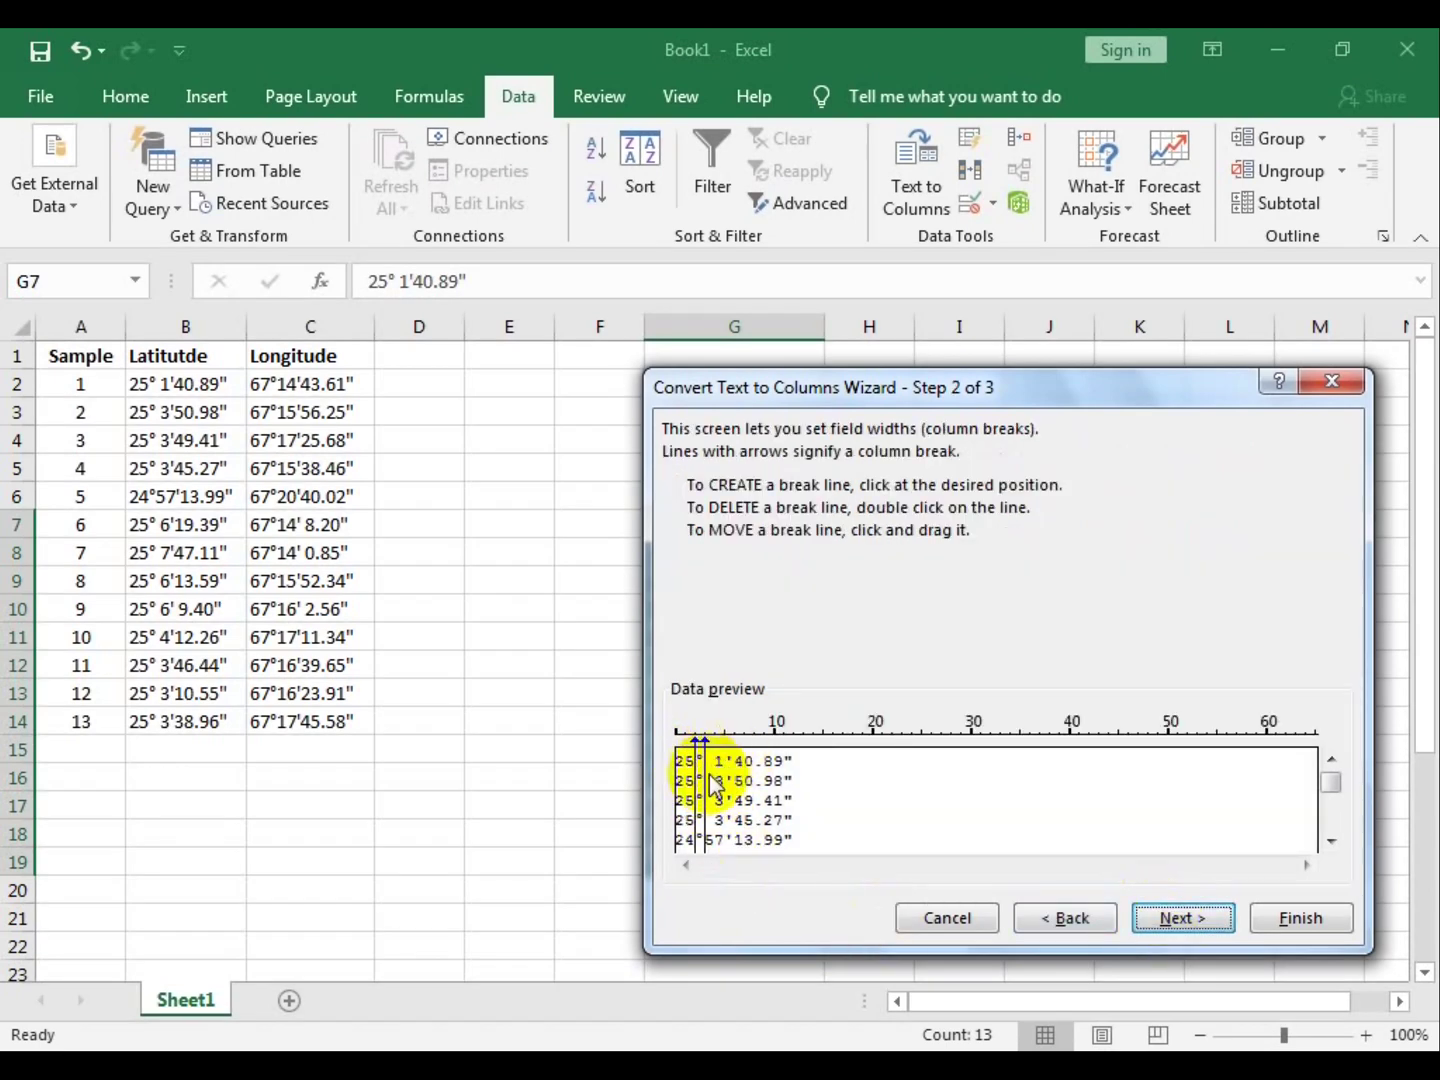
left_click(725, 762)
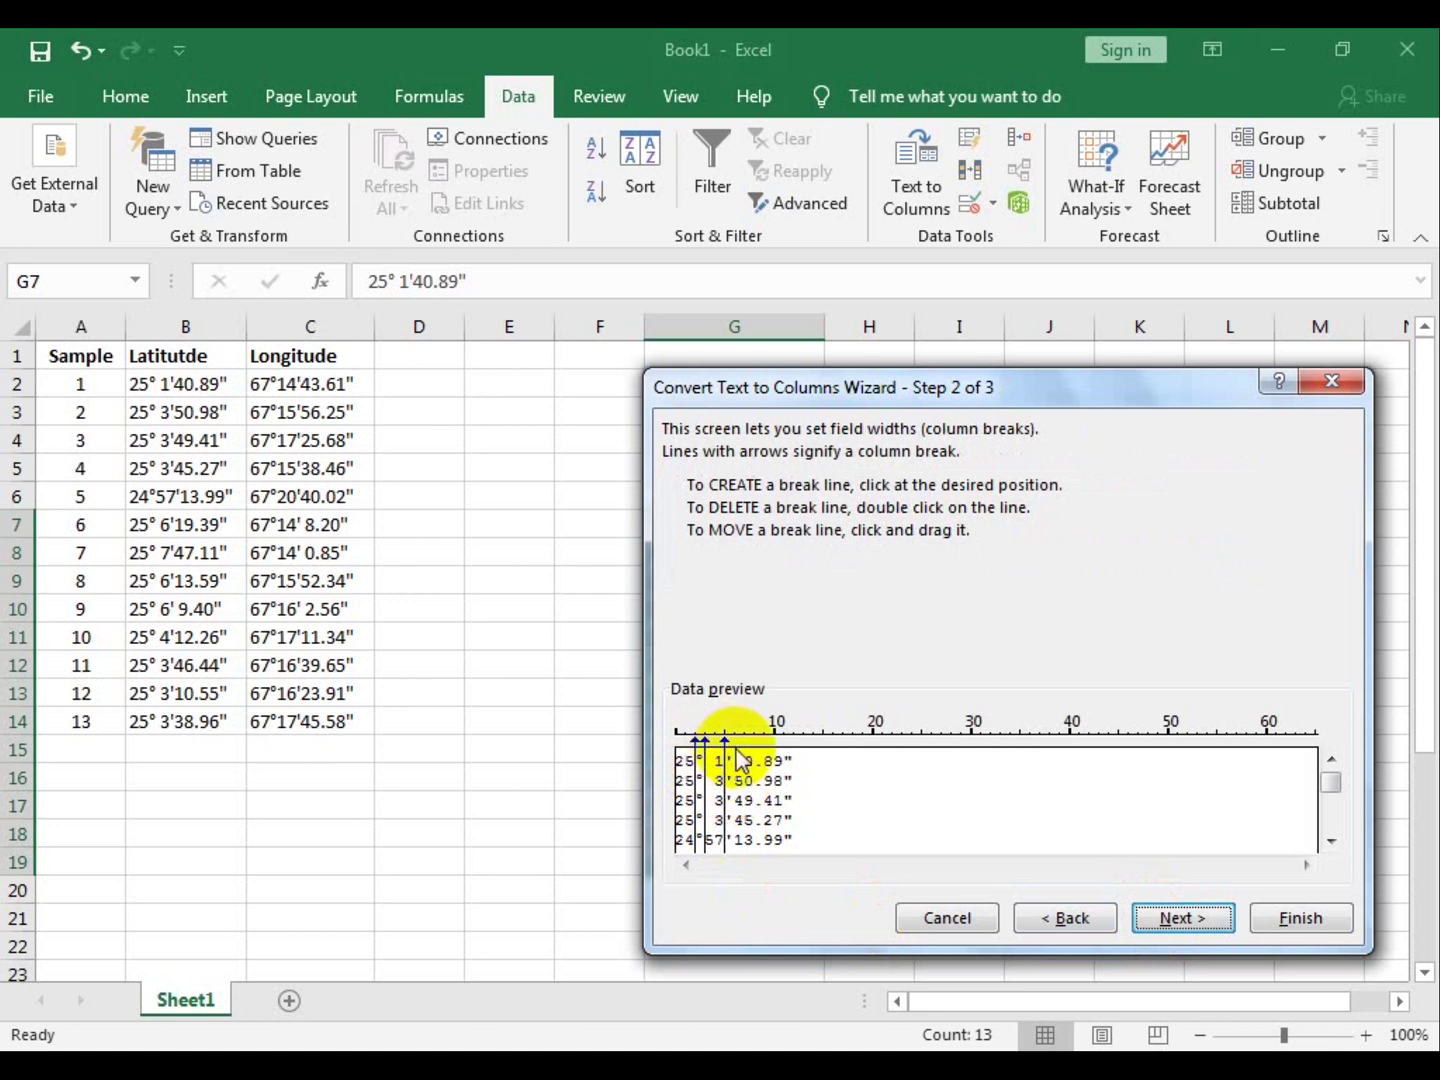
left_click(735, 762)
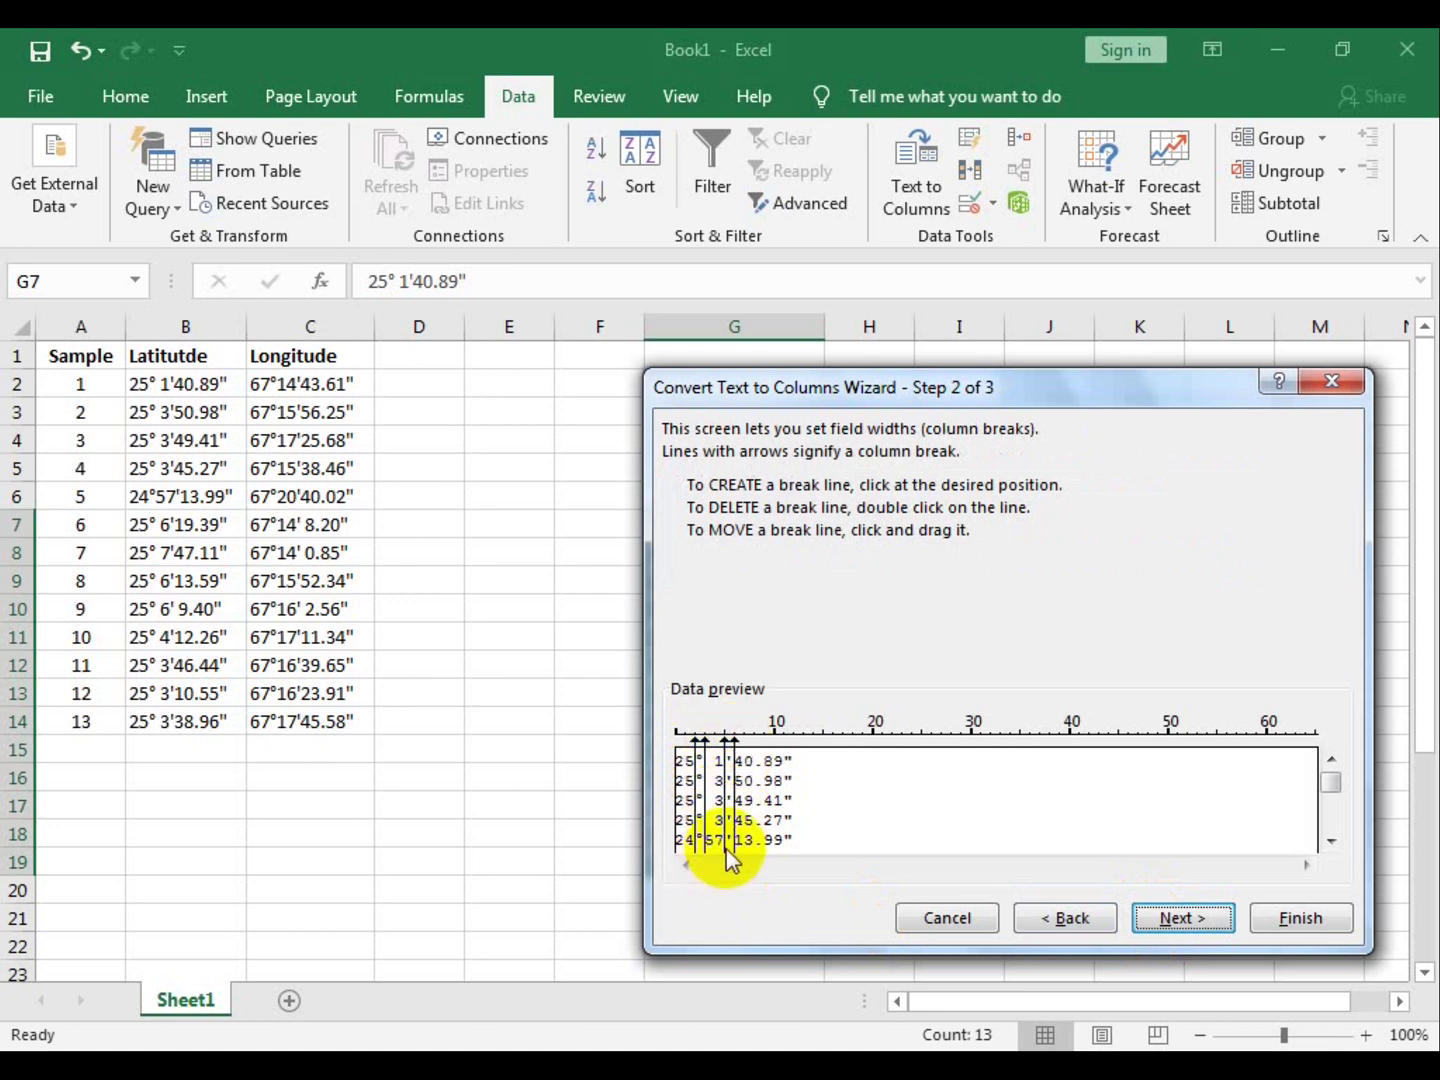
left_click(792, 762)
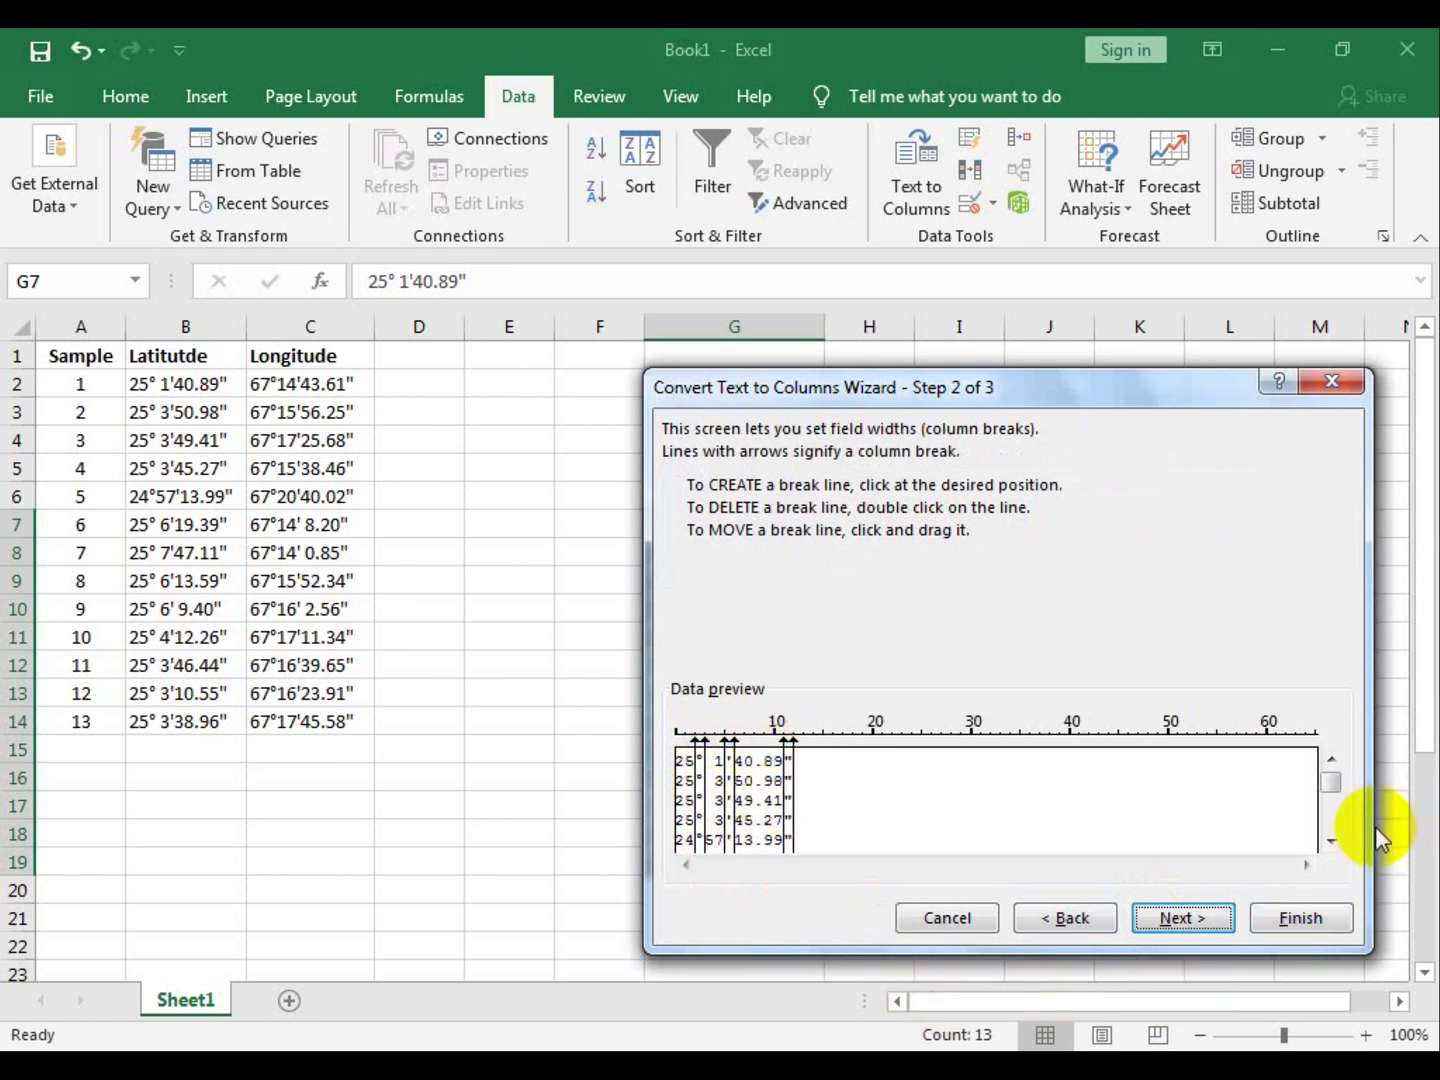
Scroll through the data preview to check the breaks, then continue to column formats
left_click(1330, 841)
left_click(1330, 841)
left_click(1330, 841)
left_click(1330, 841)
left_click(1330, 841)
left_click(1330, 841)
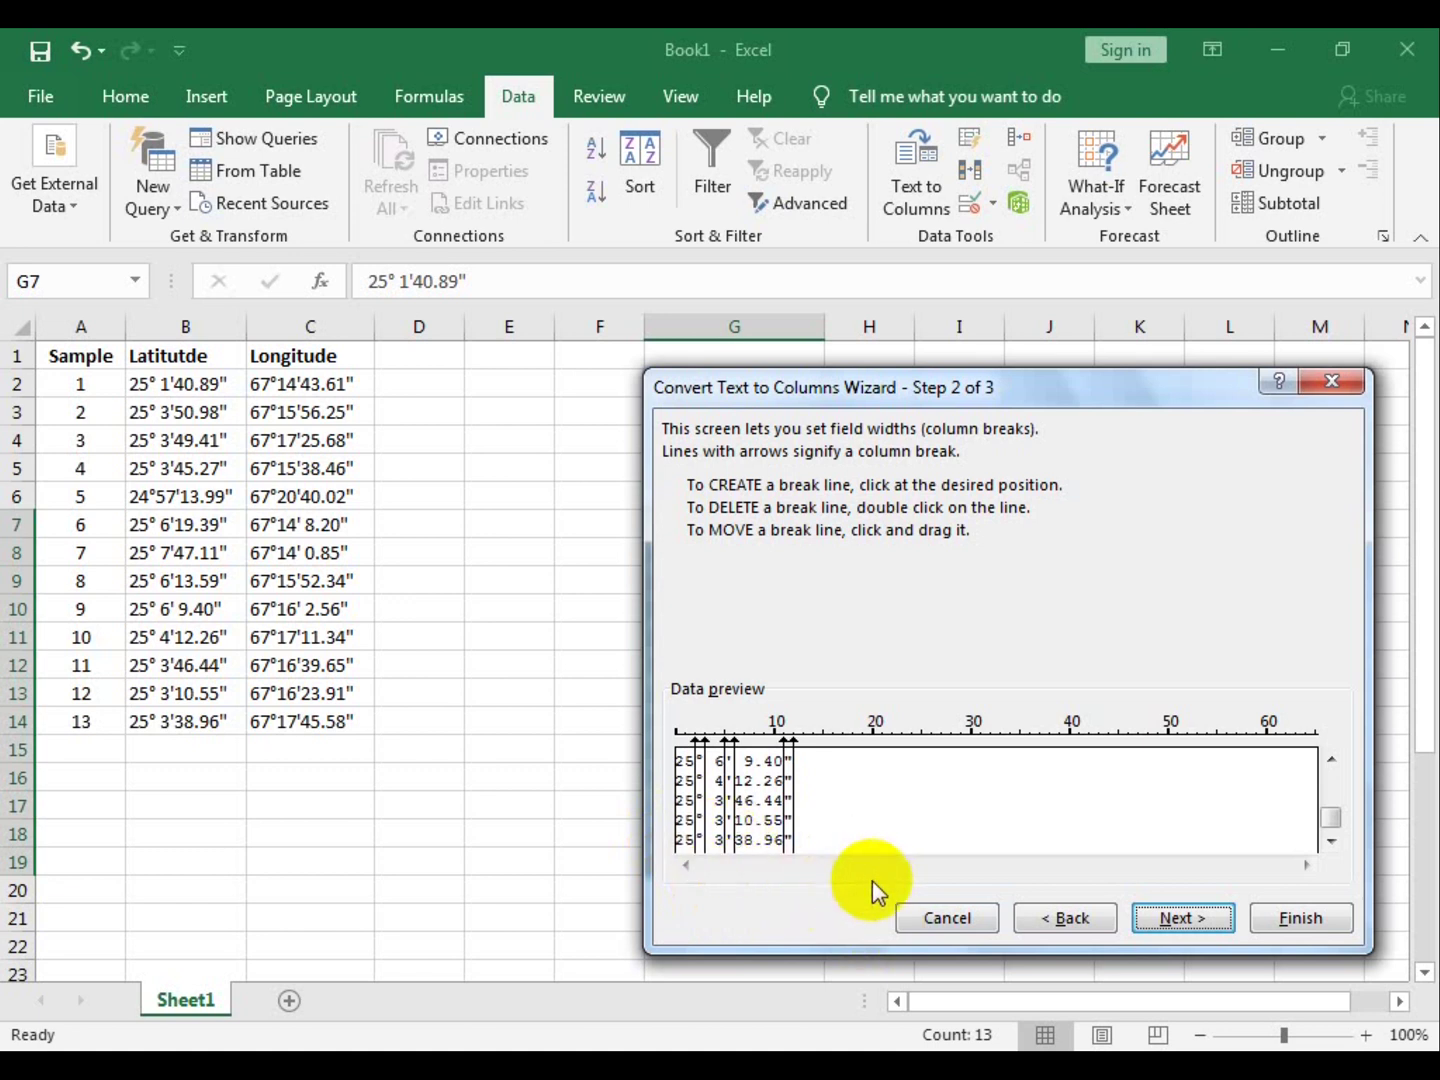
left_click(1215, 925)
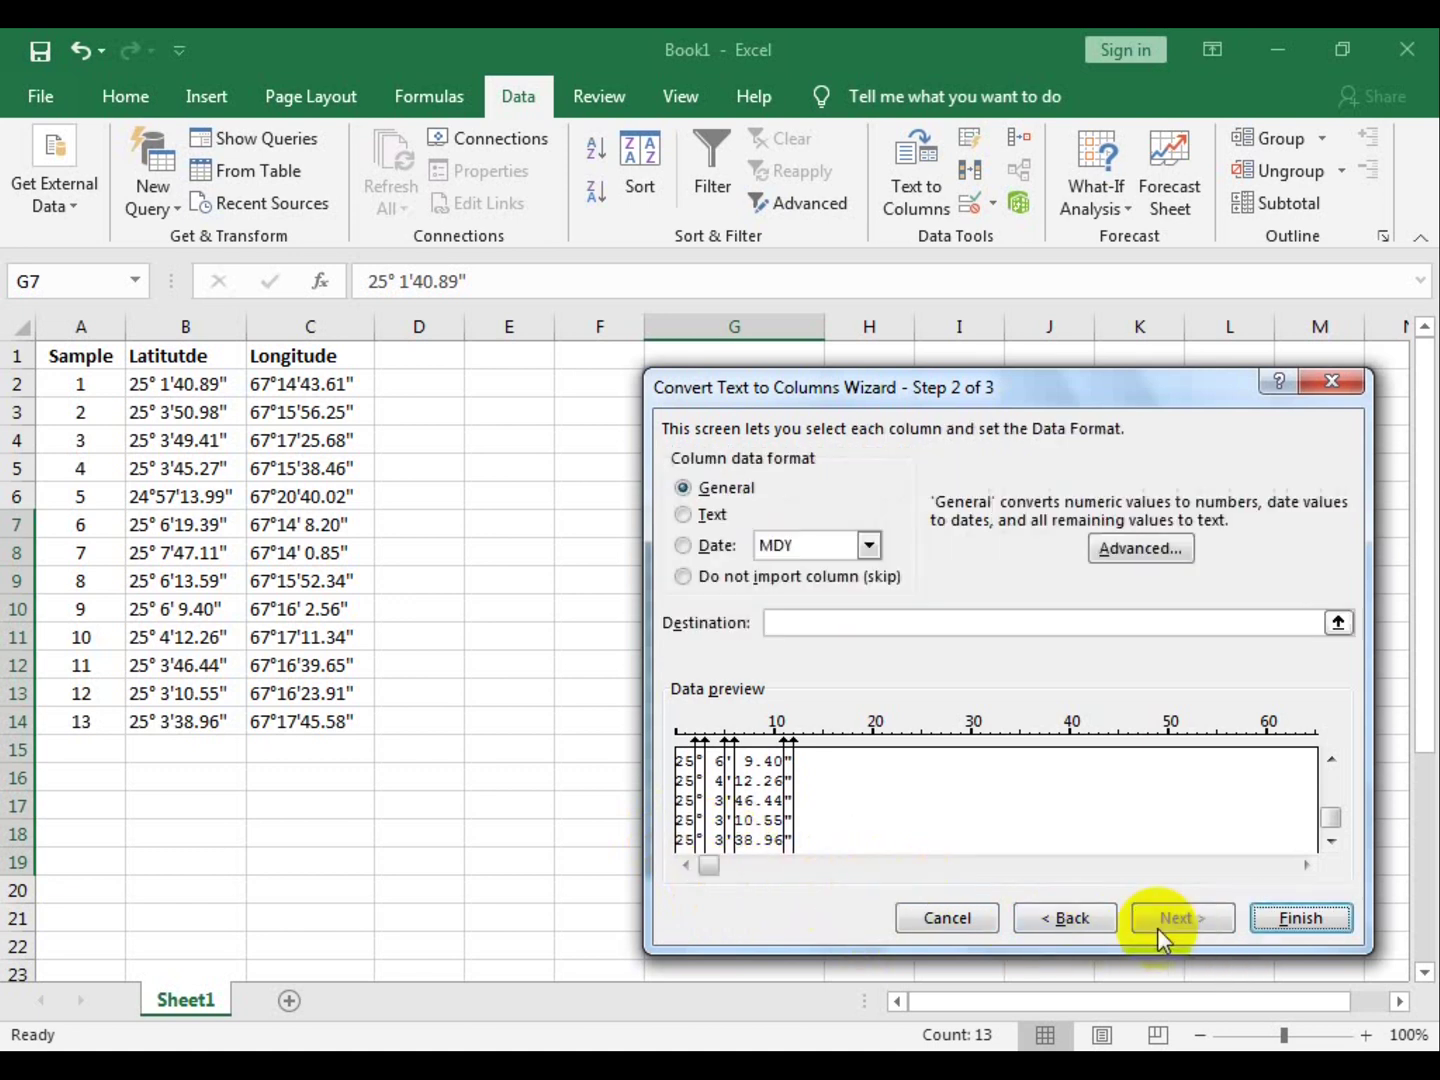
Finish the wizard so degrees, minutes and seconds land in columns G, I and K
left_click(1285, 922)
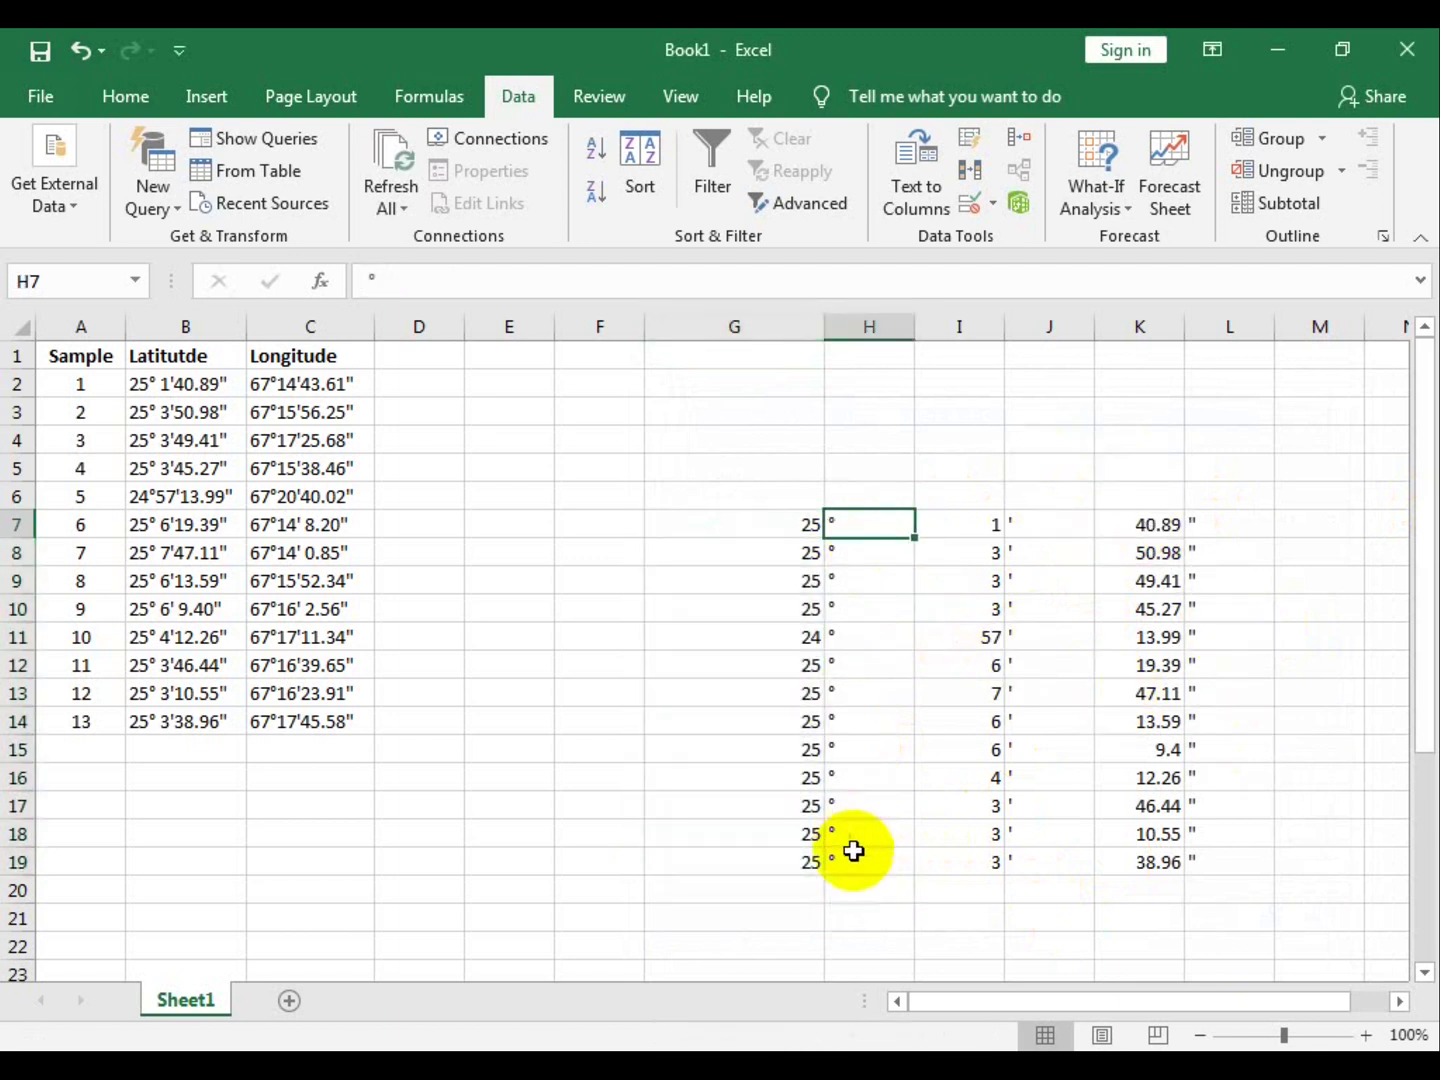
Delete the entire symbol columns H, J and L
left_click_drag(866, 527, 852, 862)
left_click_drag(1048, 522, 1022, 862)
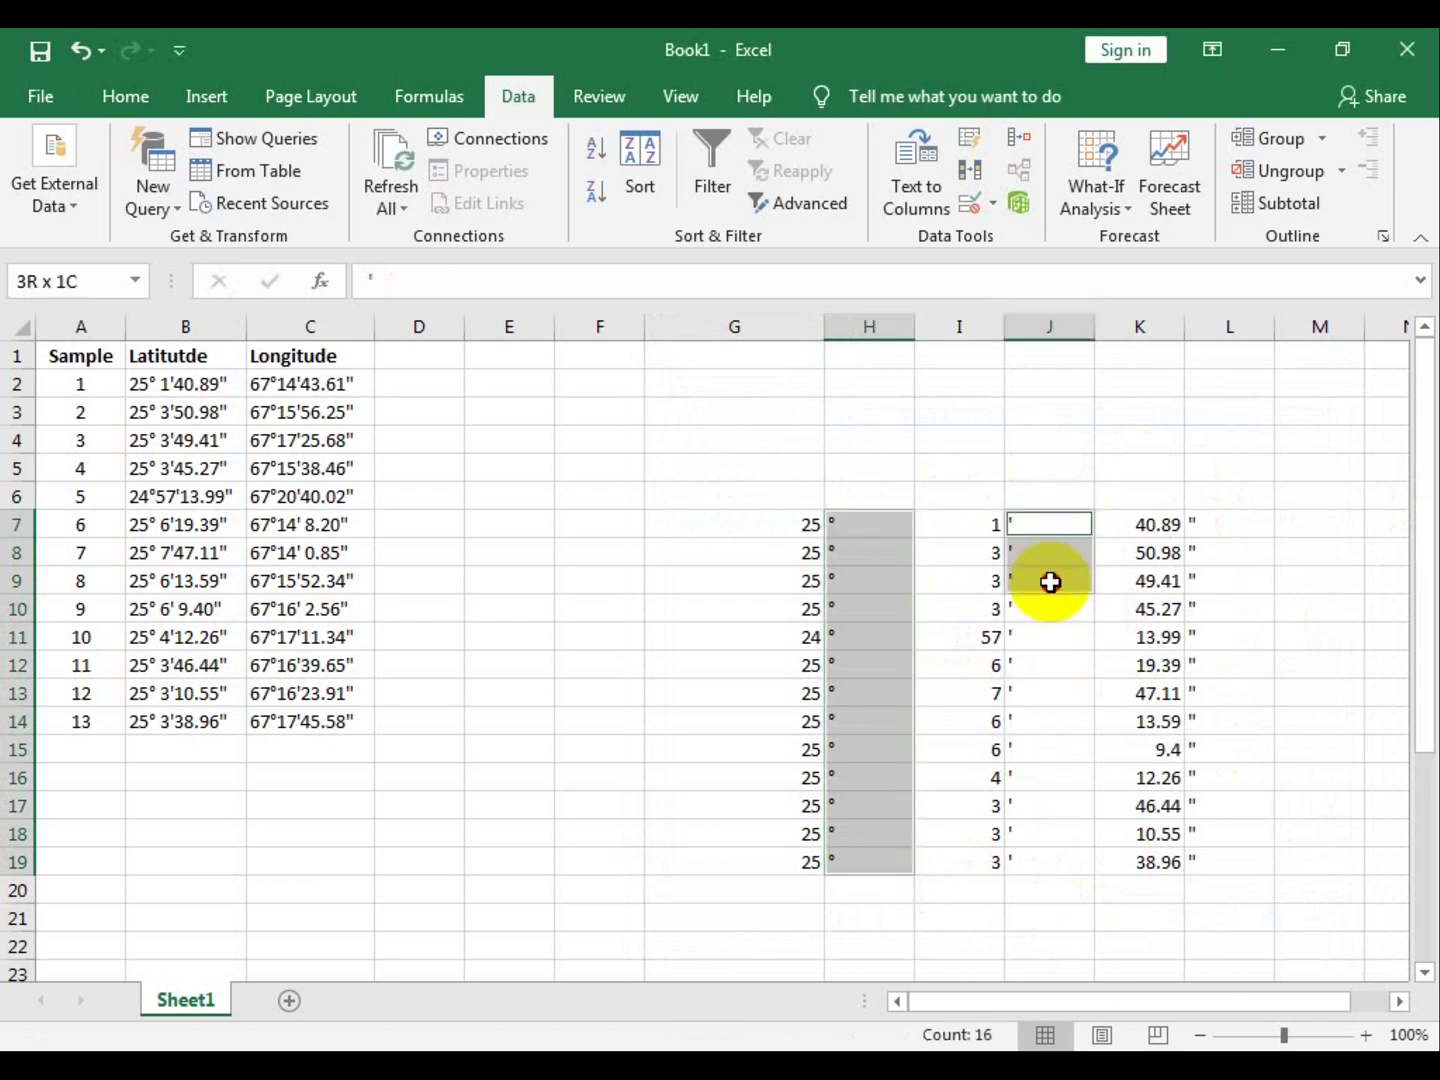
left_click_drag(1225, 522, 1221, 872)
right_click(1221, 872)
key("d")
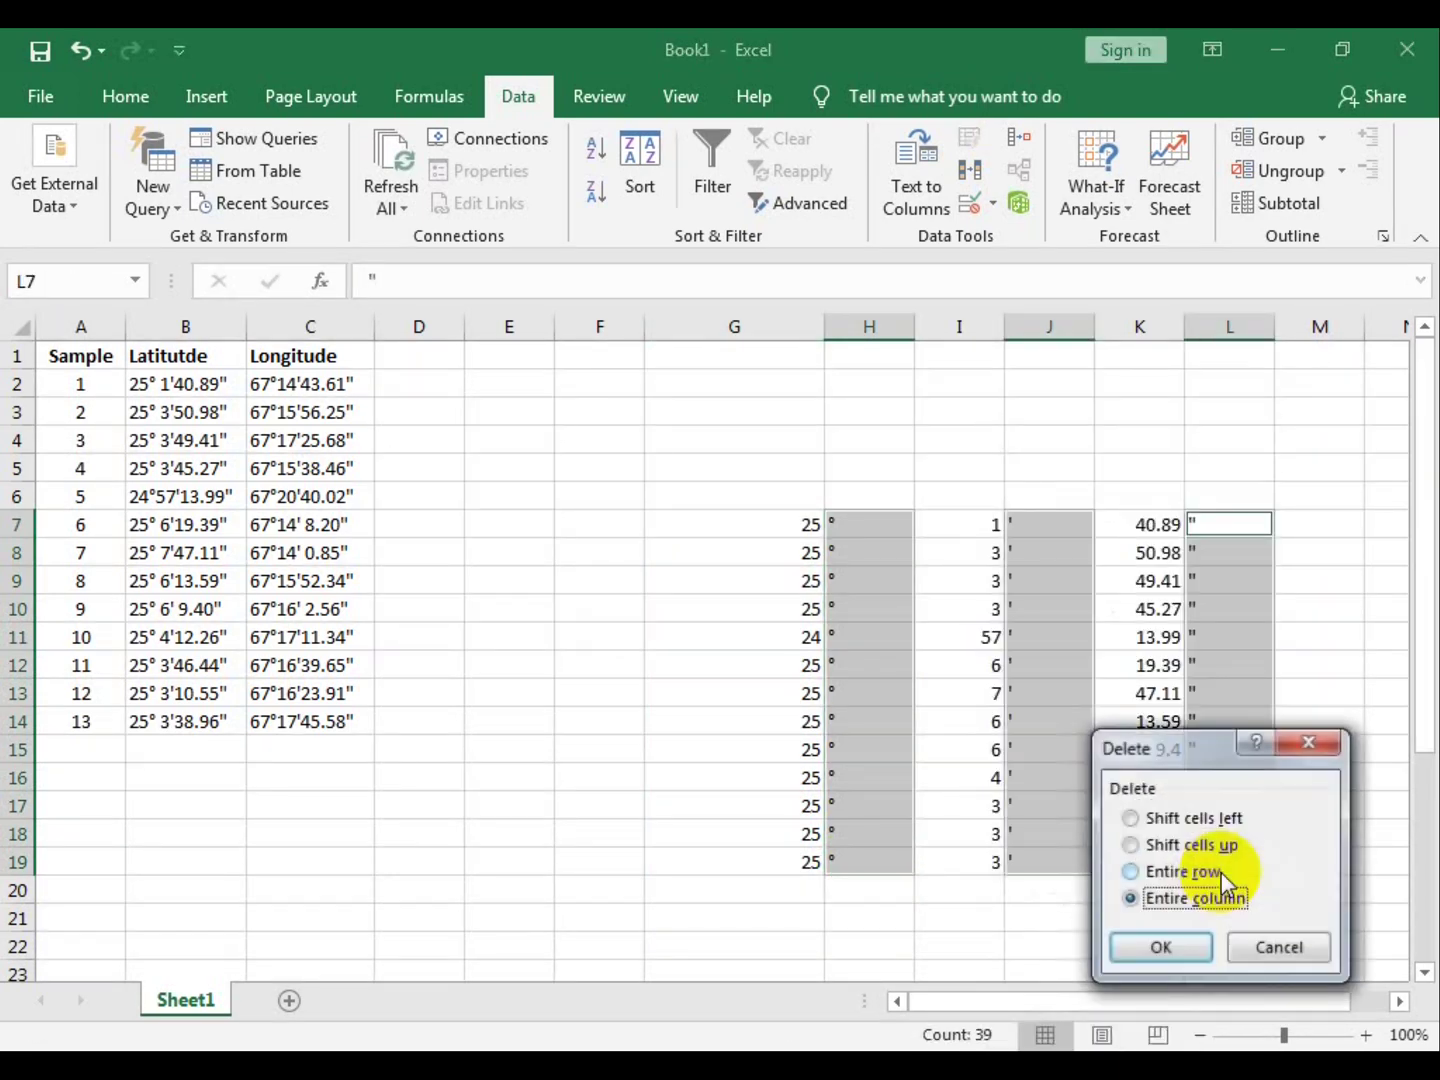
key("Return")
Review the degrees, minutes and seconds now in G, H and I, and pick J7 for the result
left_click(1048, 777)
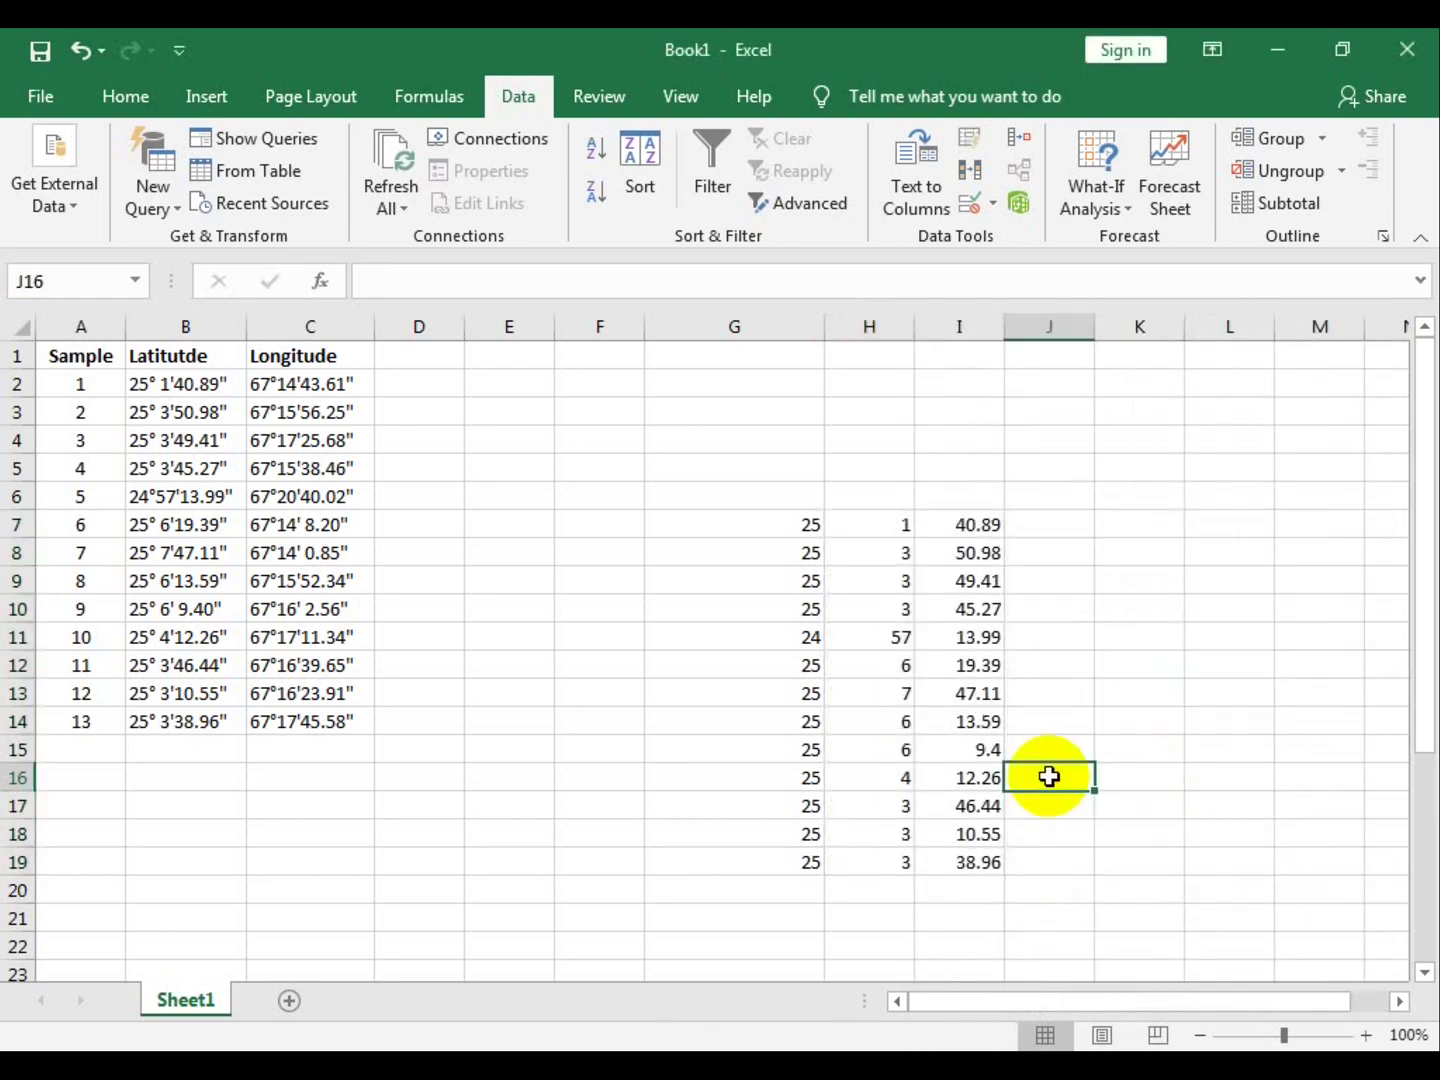
left_click(813, 495)
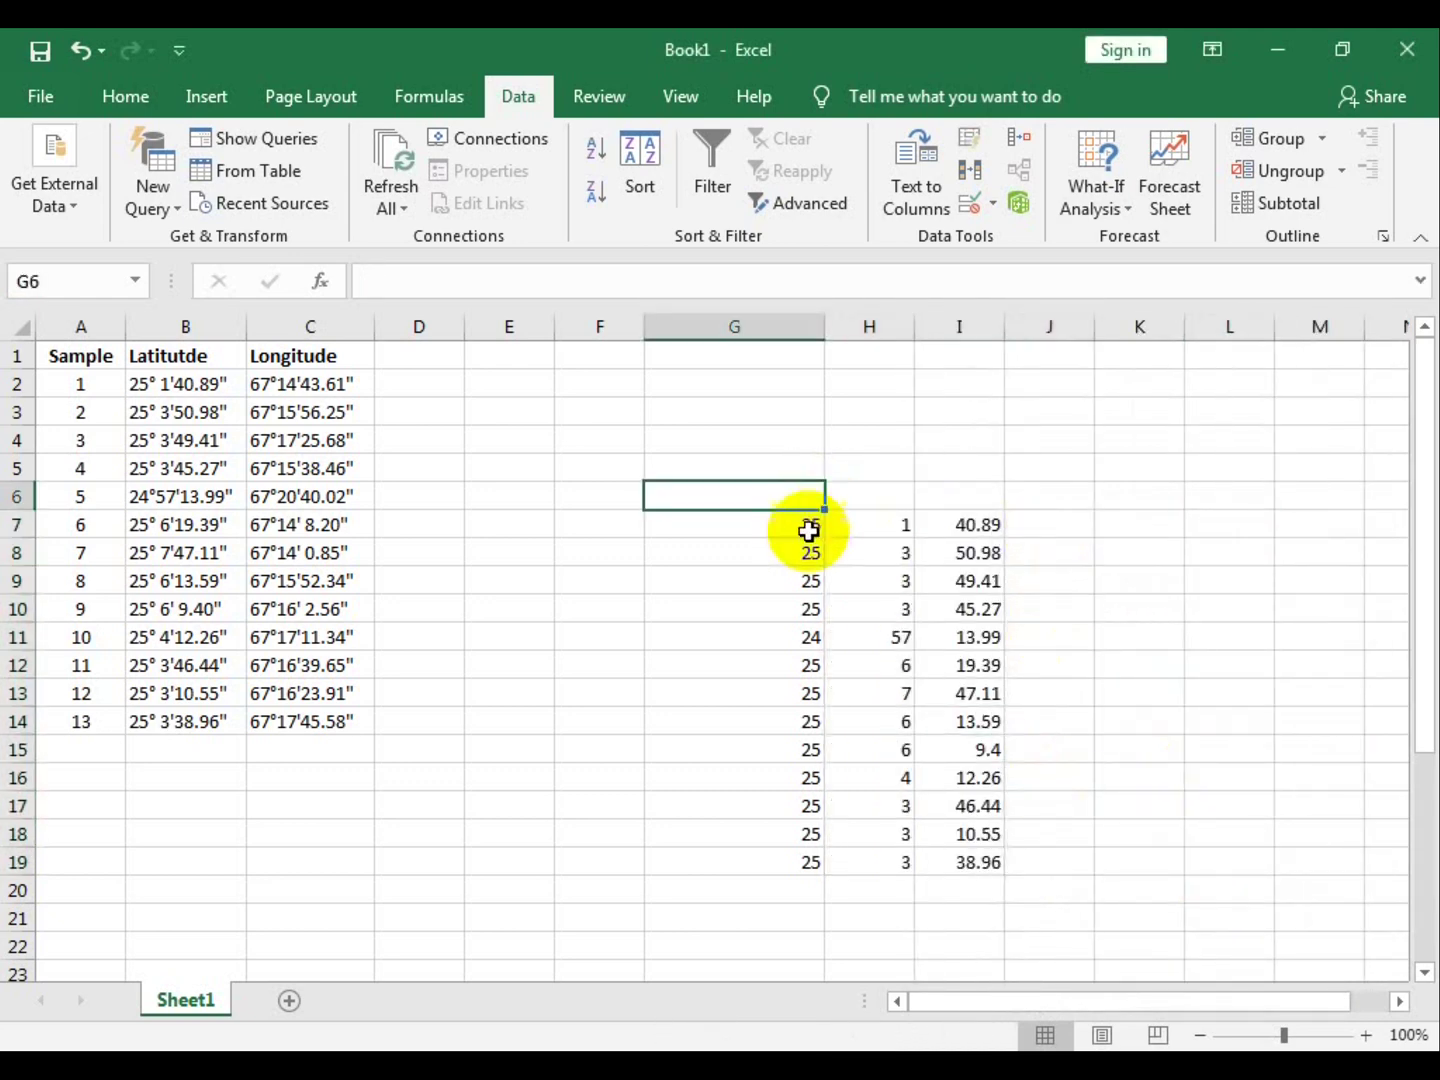
left_click(795, 530)
left_click(877, 498)
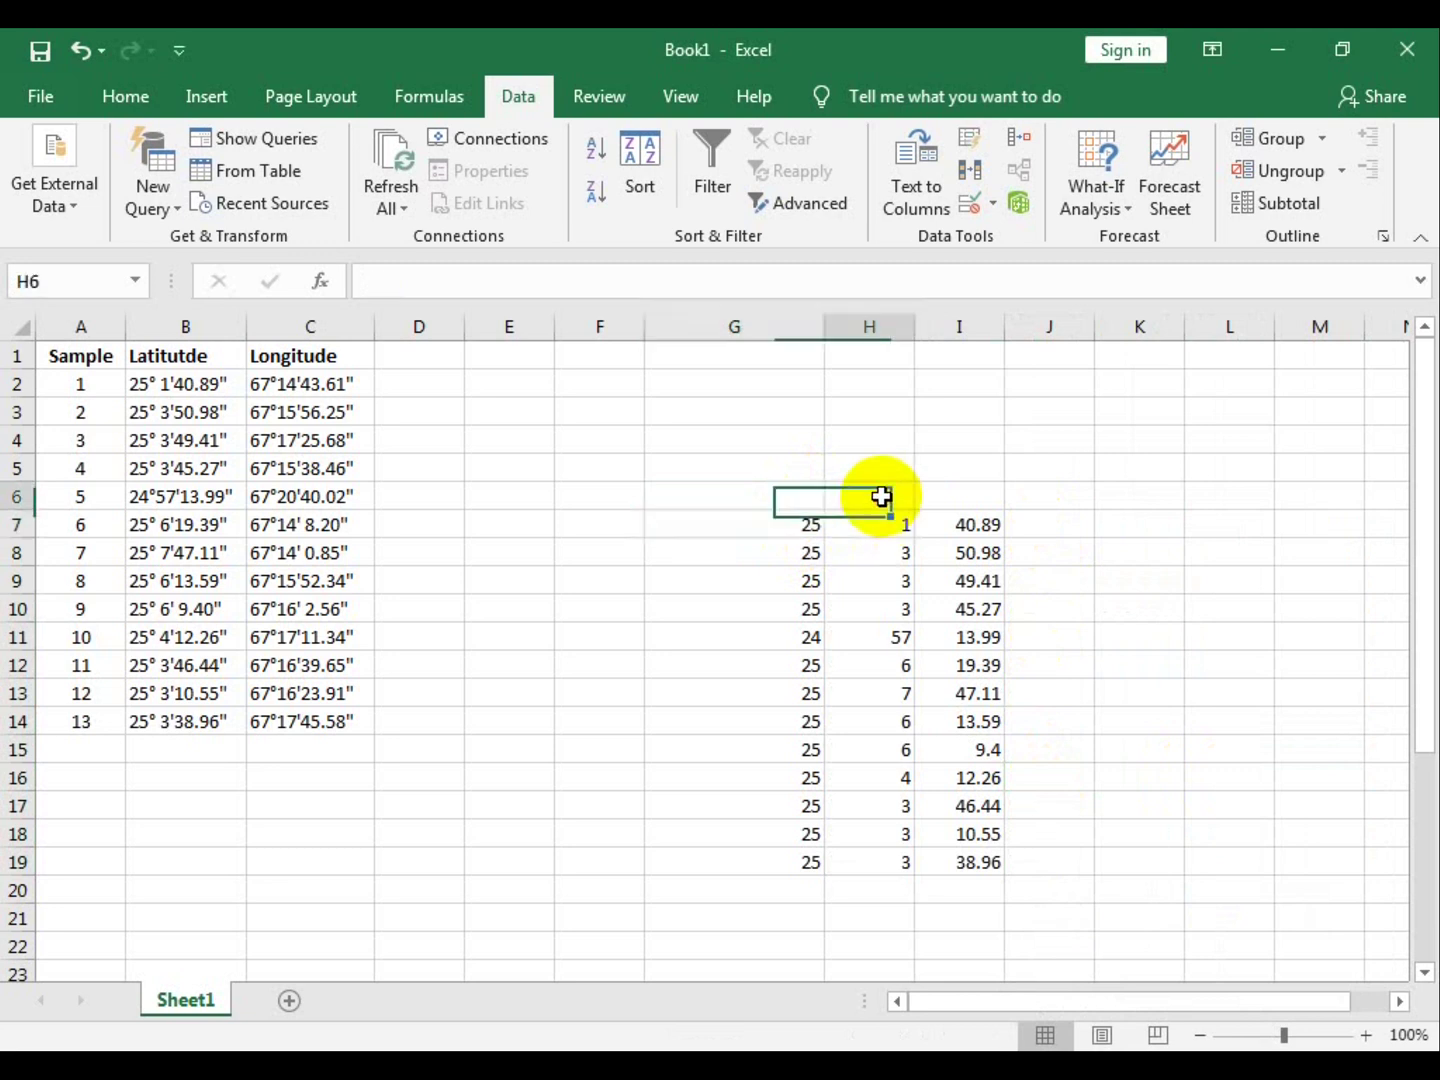
left_click(982, 502)
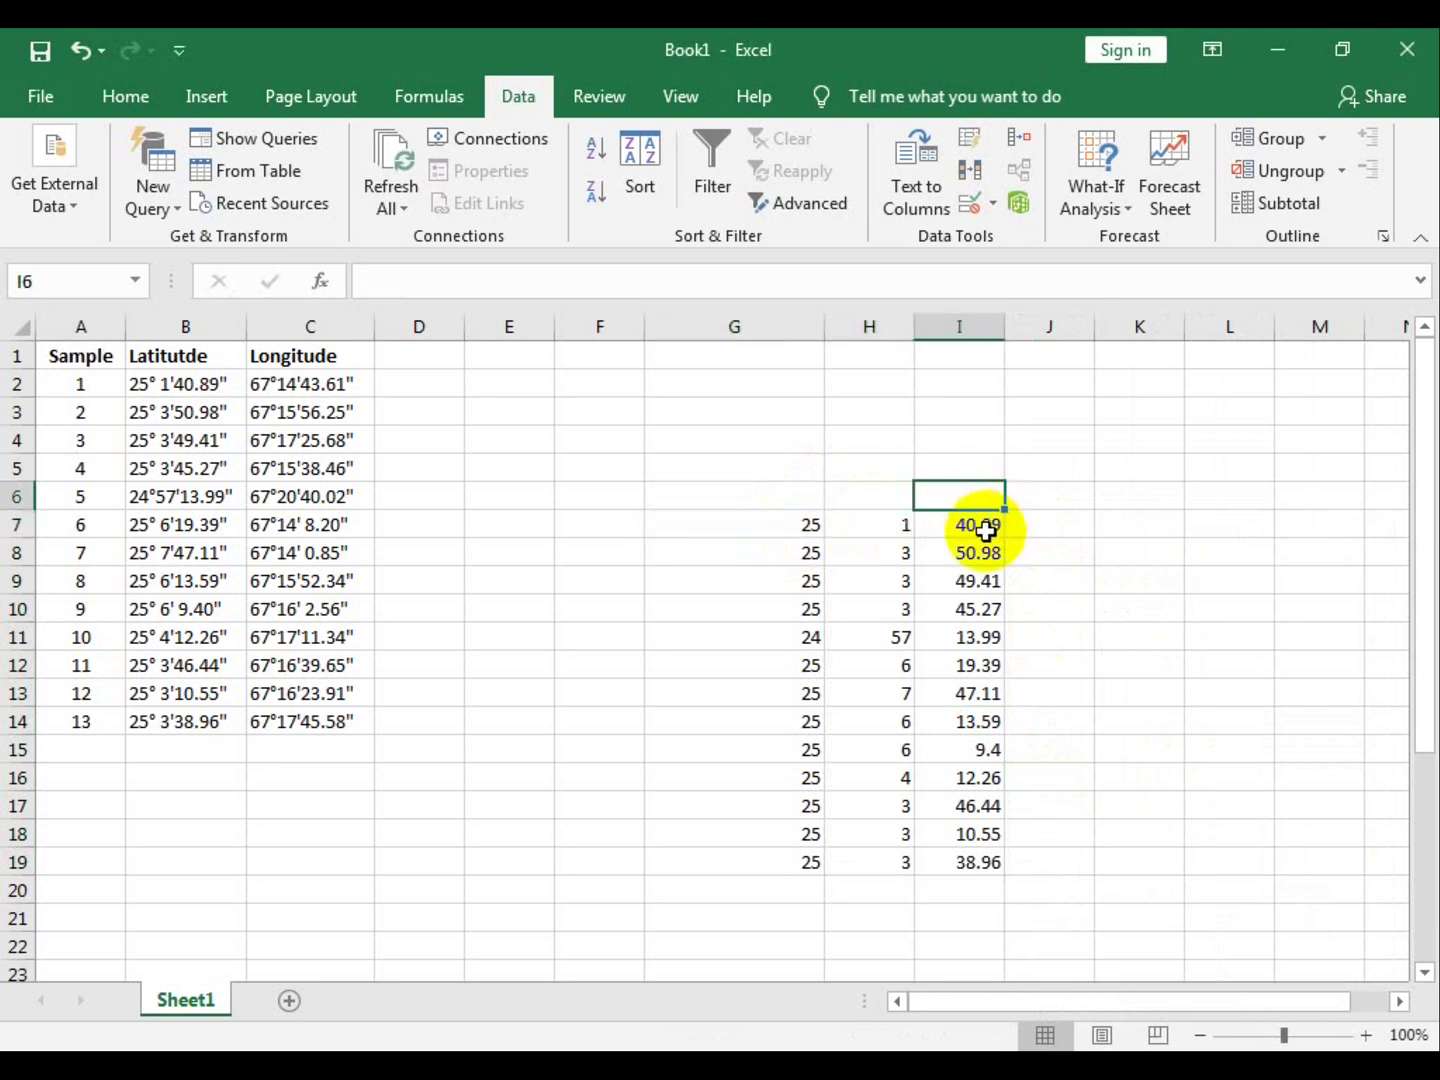
left_click(800, 530)
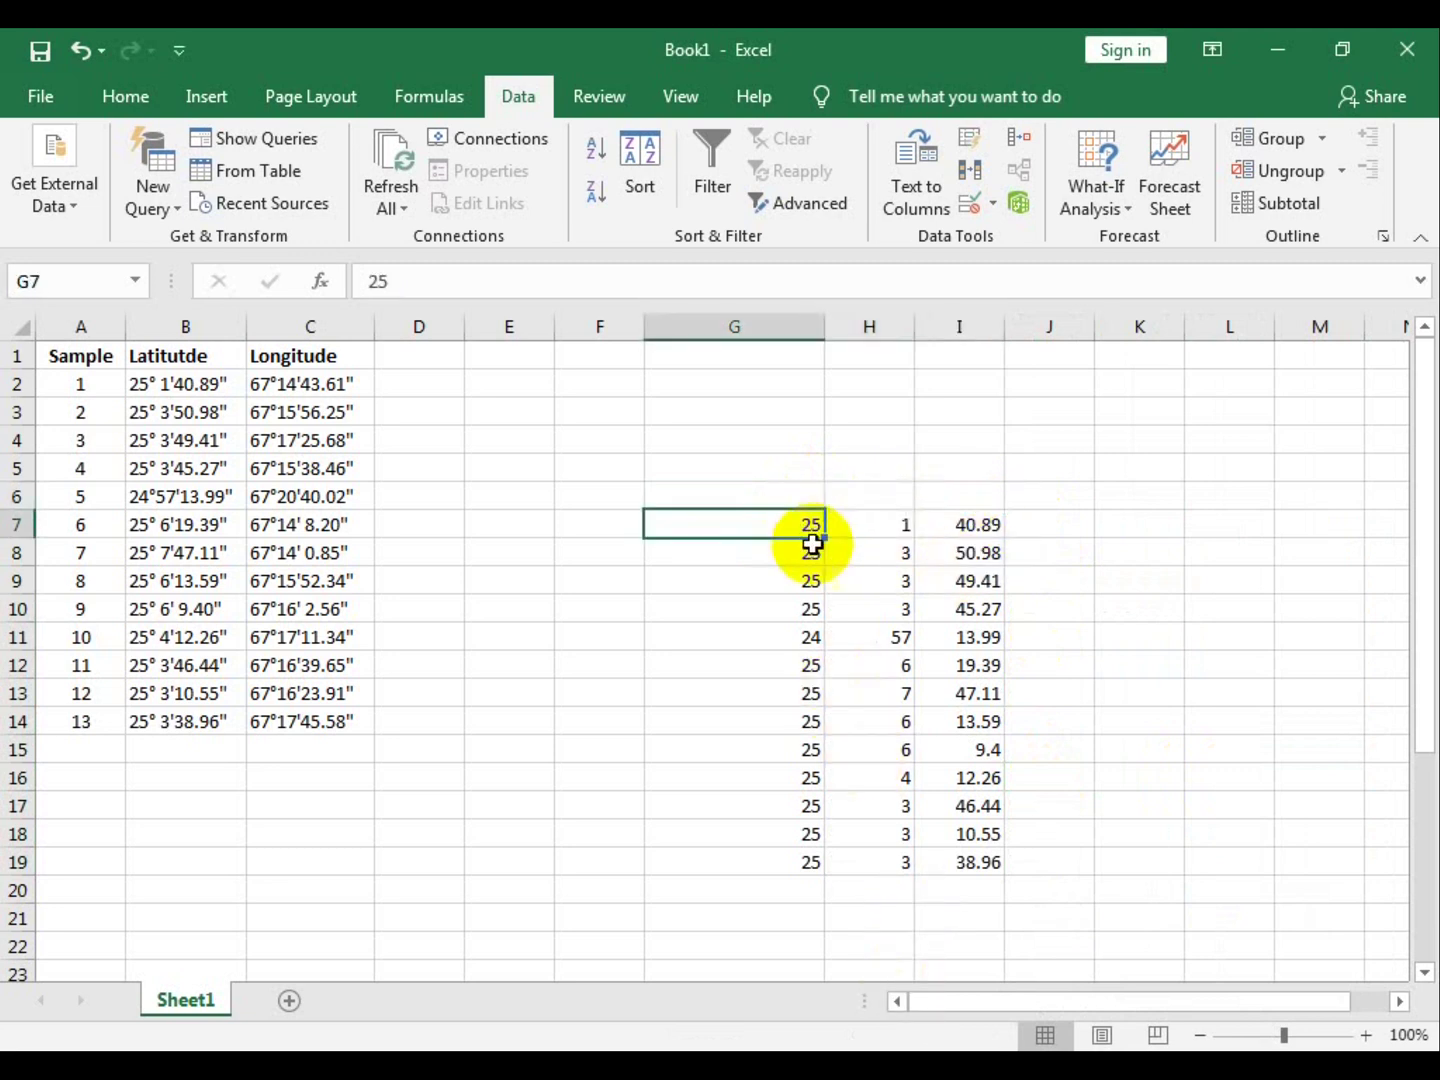
left_click(1069, 525)
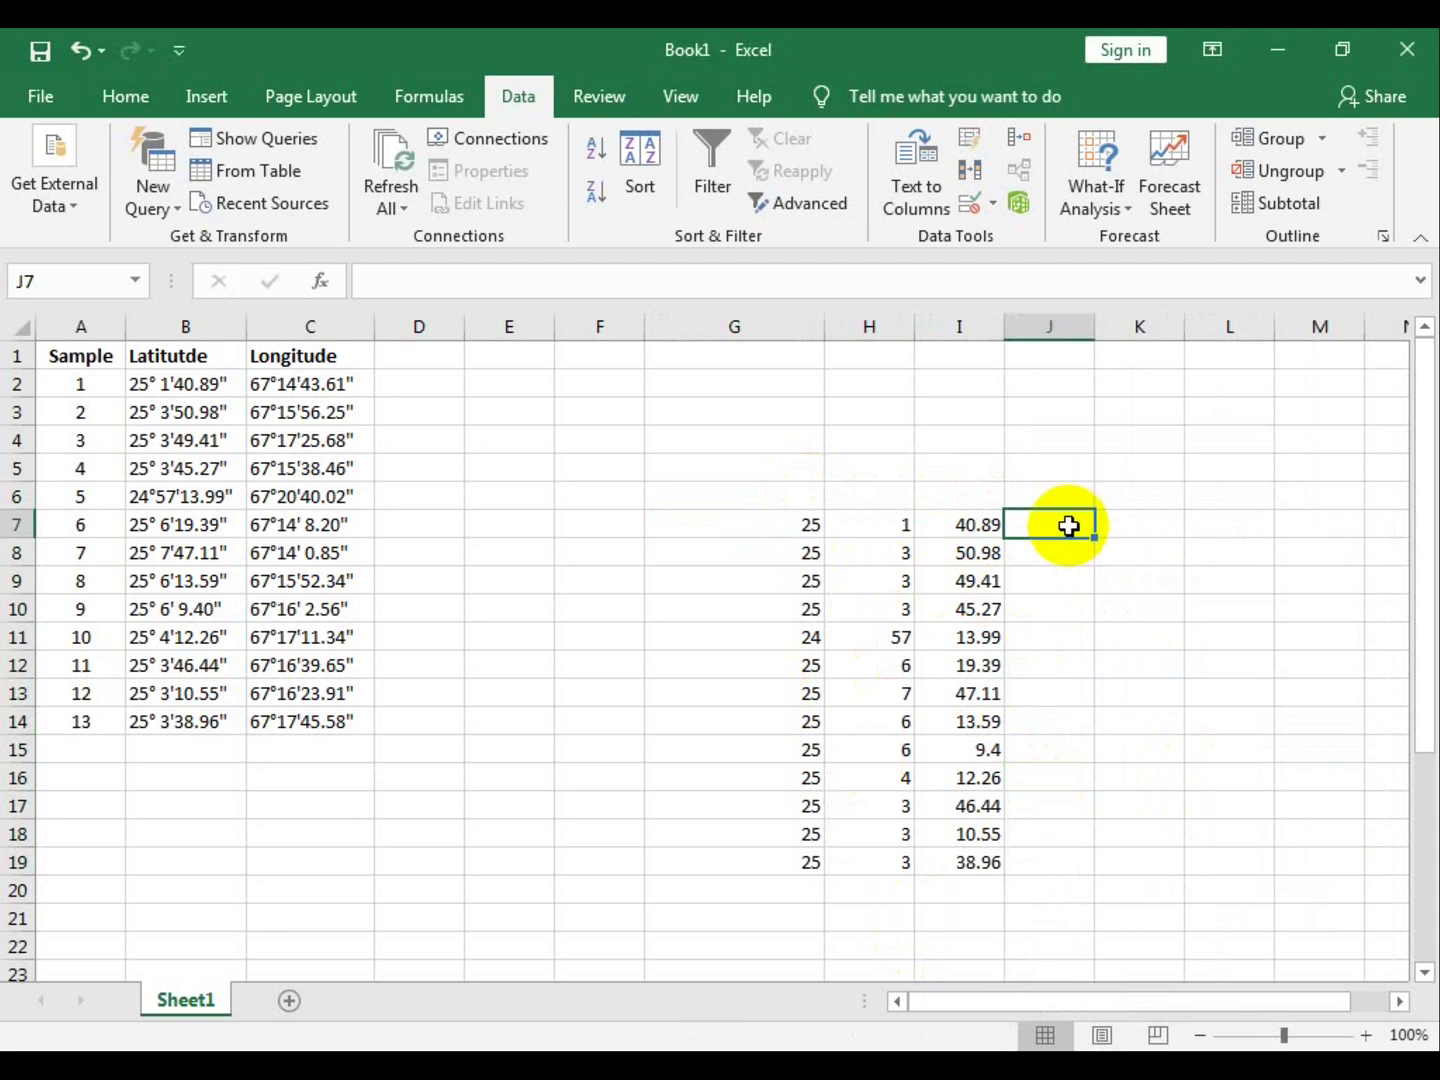
key("Down")
key("Down")
key("Down")
key("Down")
key("Down")
key("Down")
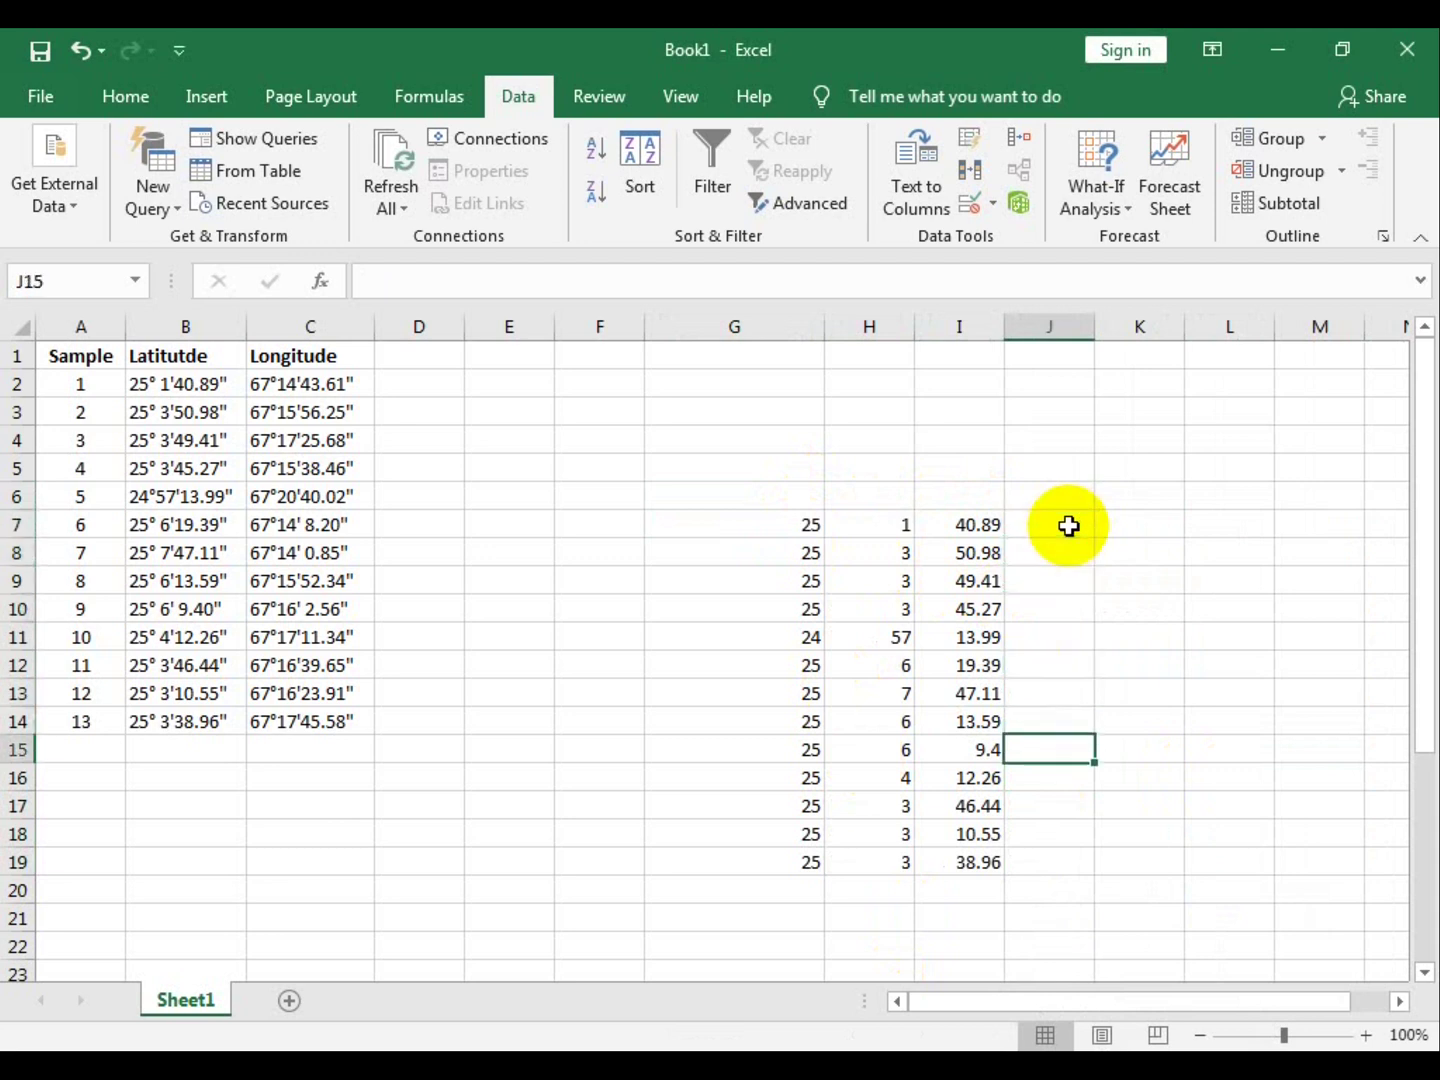
Enter =(G7+H7/60+I7/3600) in J7, giving 25.02803 decimal degrees
key("Up")
key("Up")
key("Up")
key("Up")
key("Up")
key("Up")
key("Up")
key("Up")
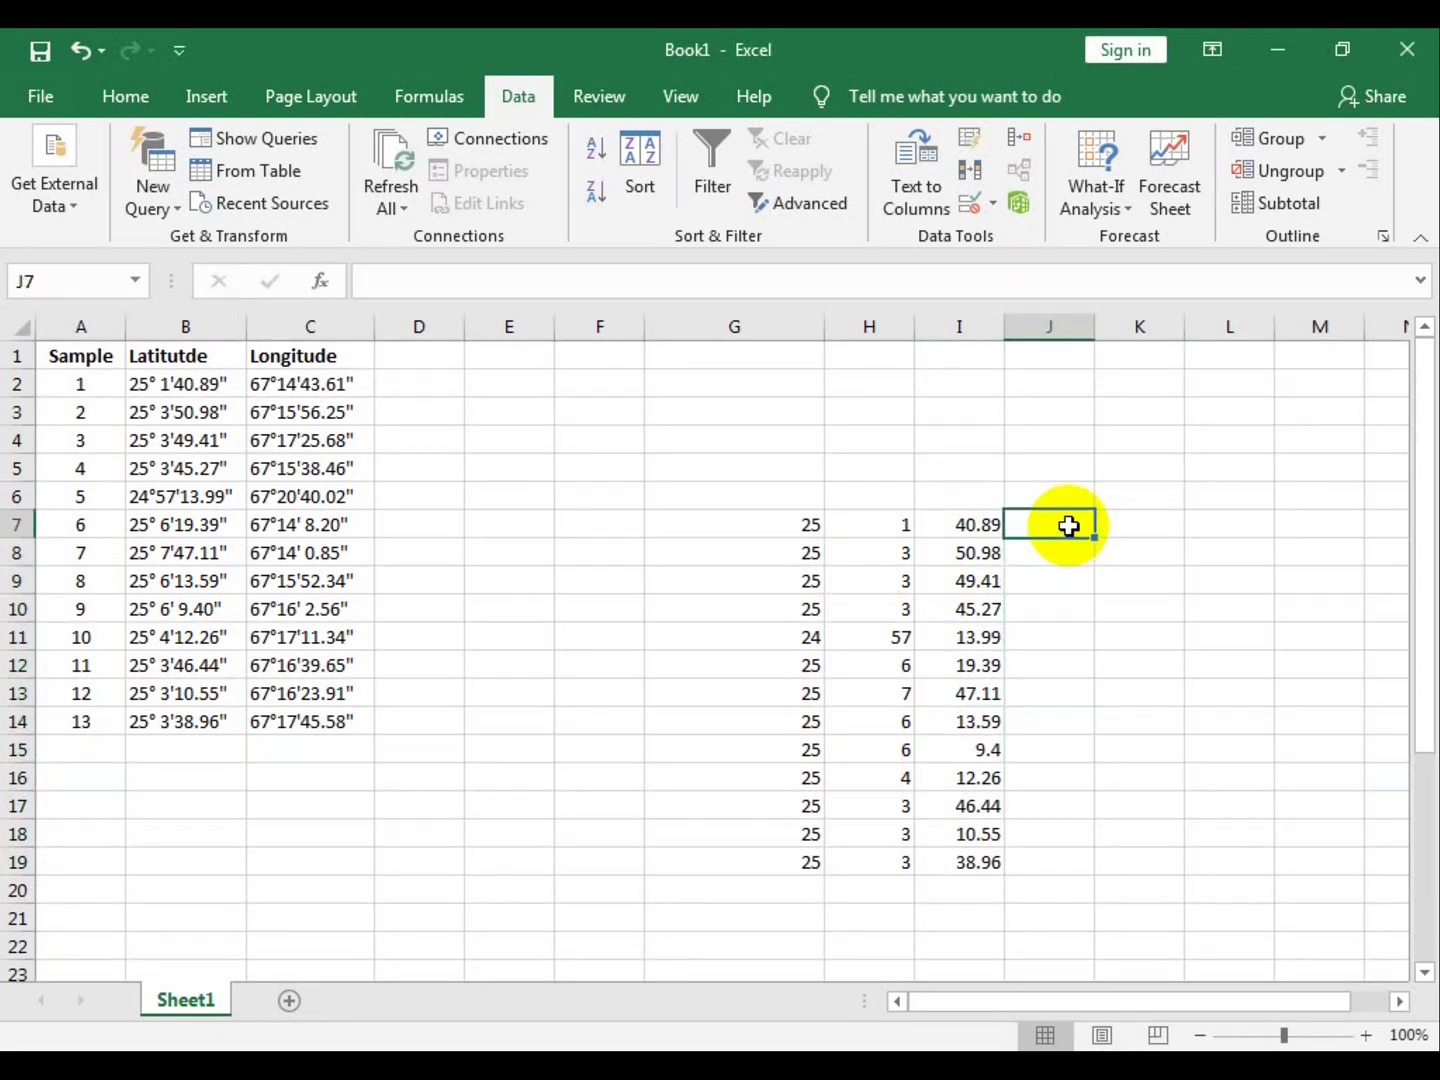
type("=(")
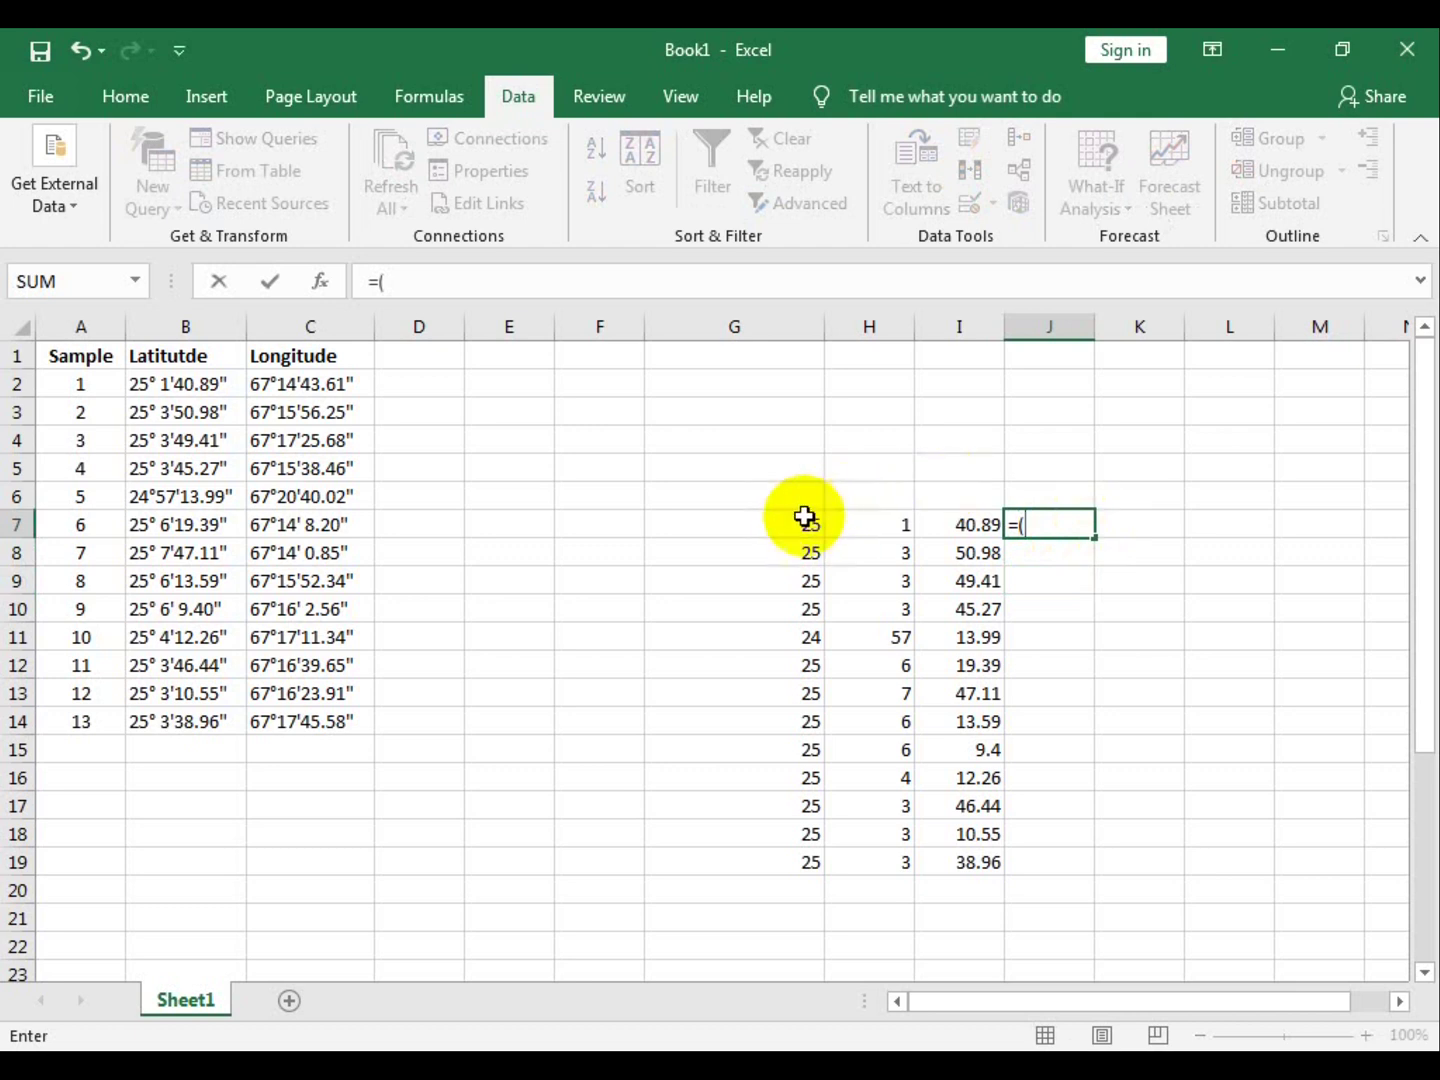
left_click(797, 523)
type("+")
left_click(895, 527)
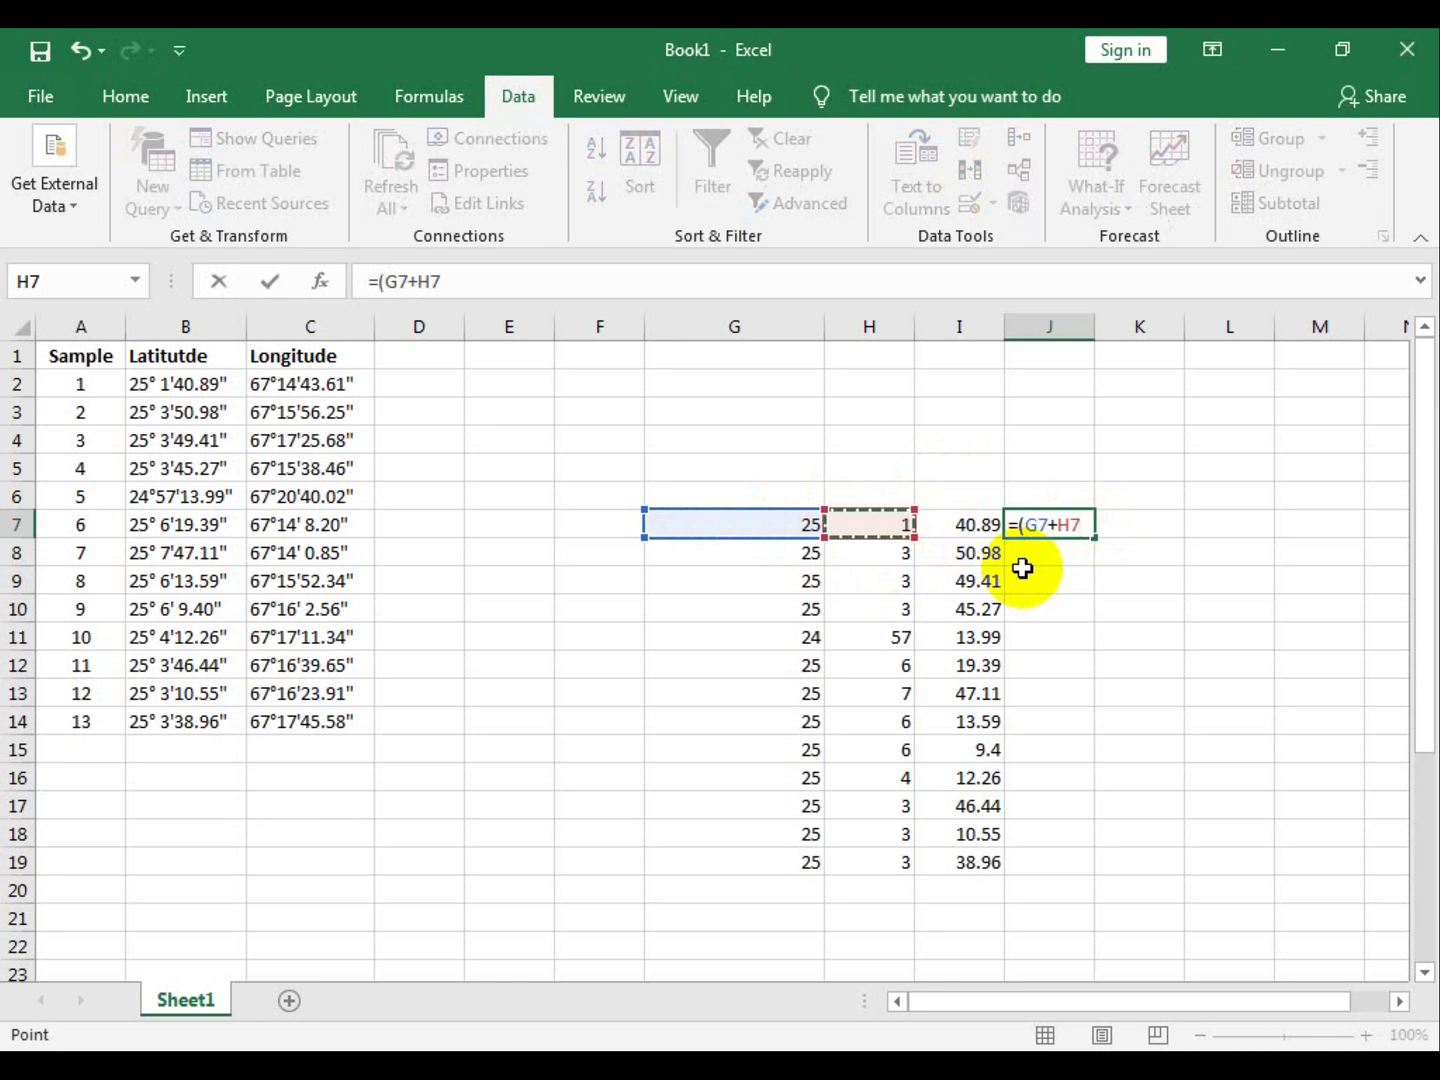
type("/60+")
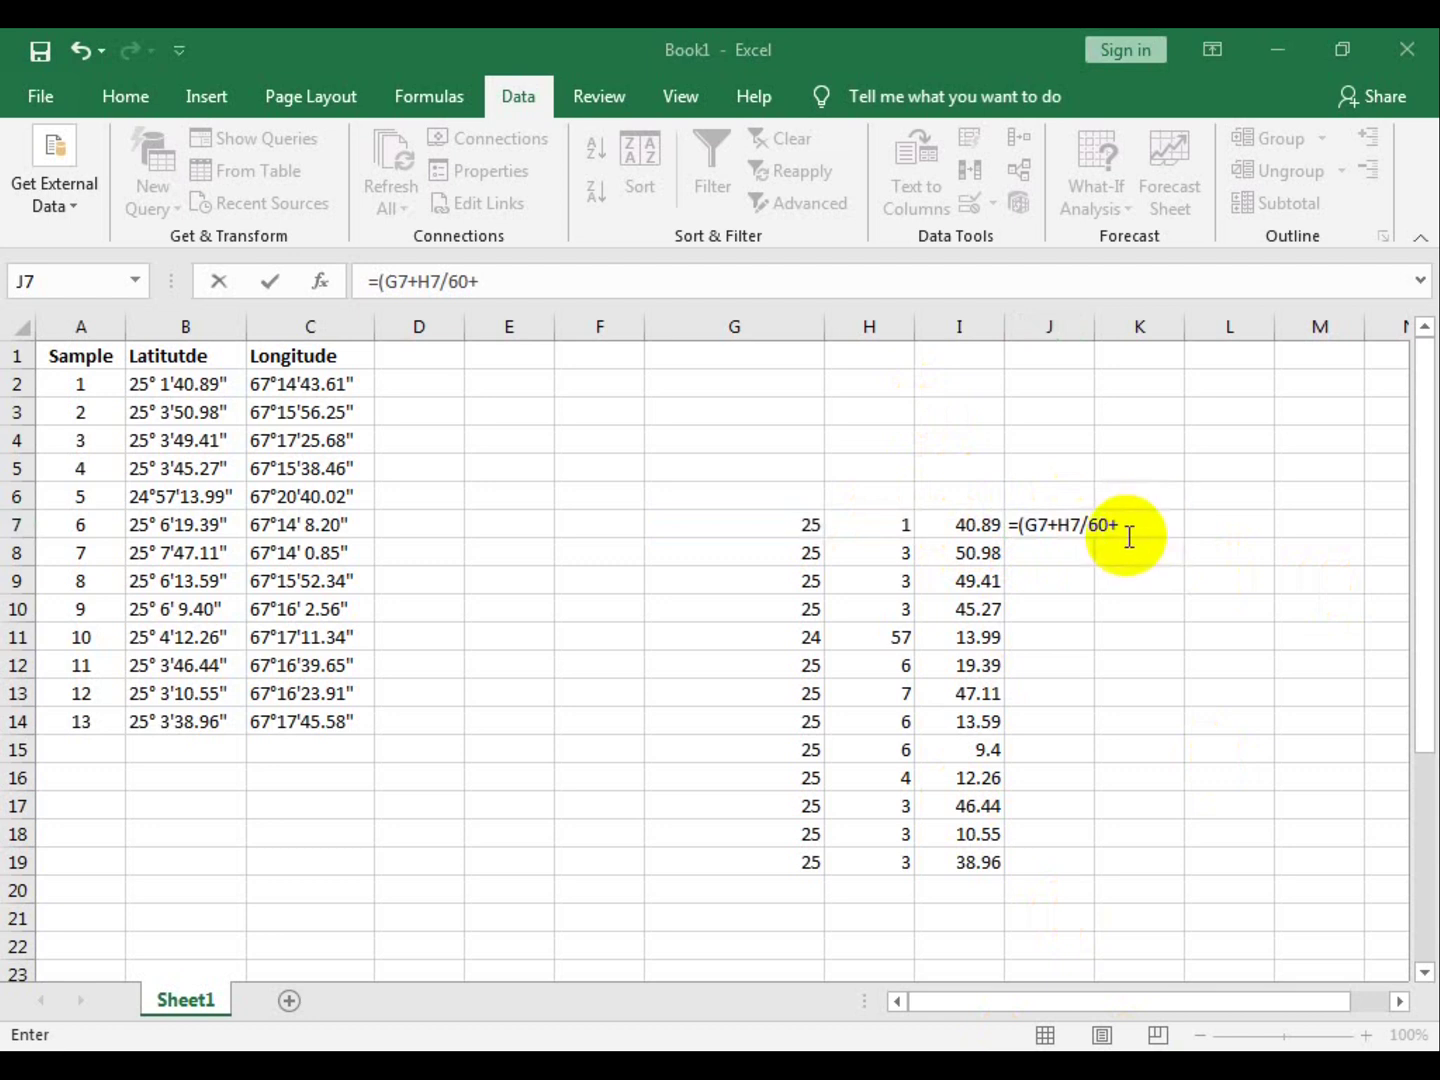
left_click(982, 529)
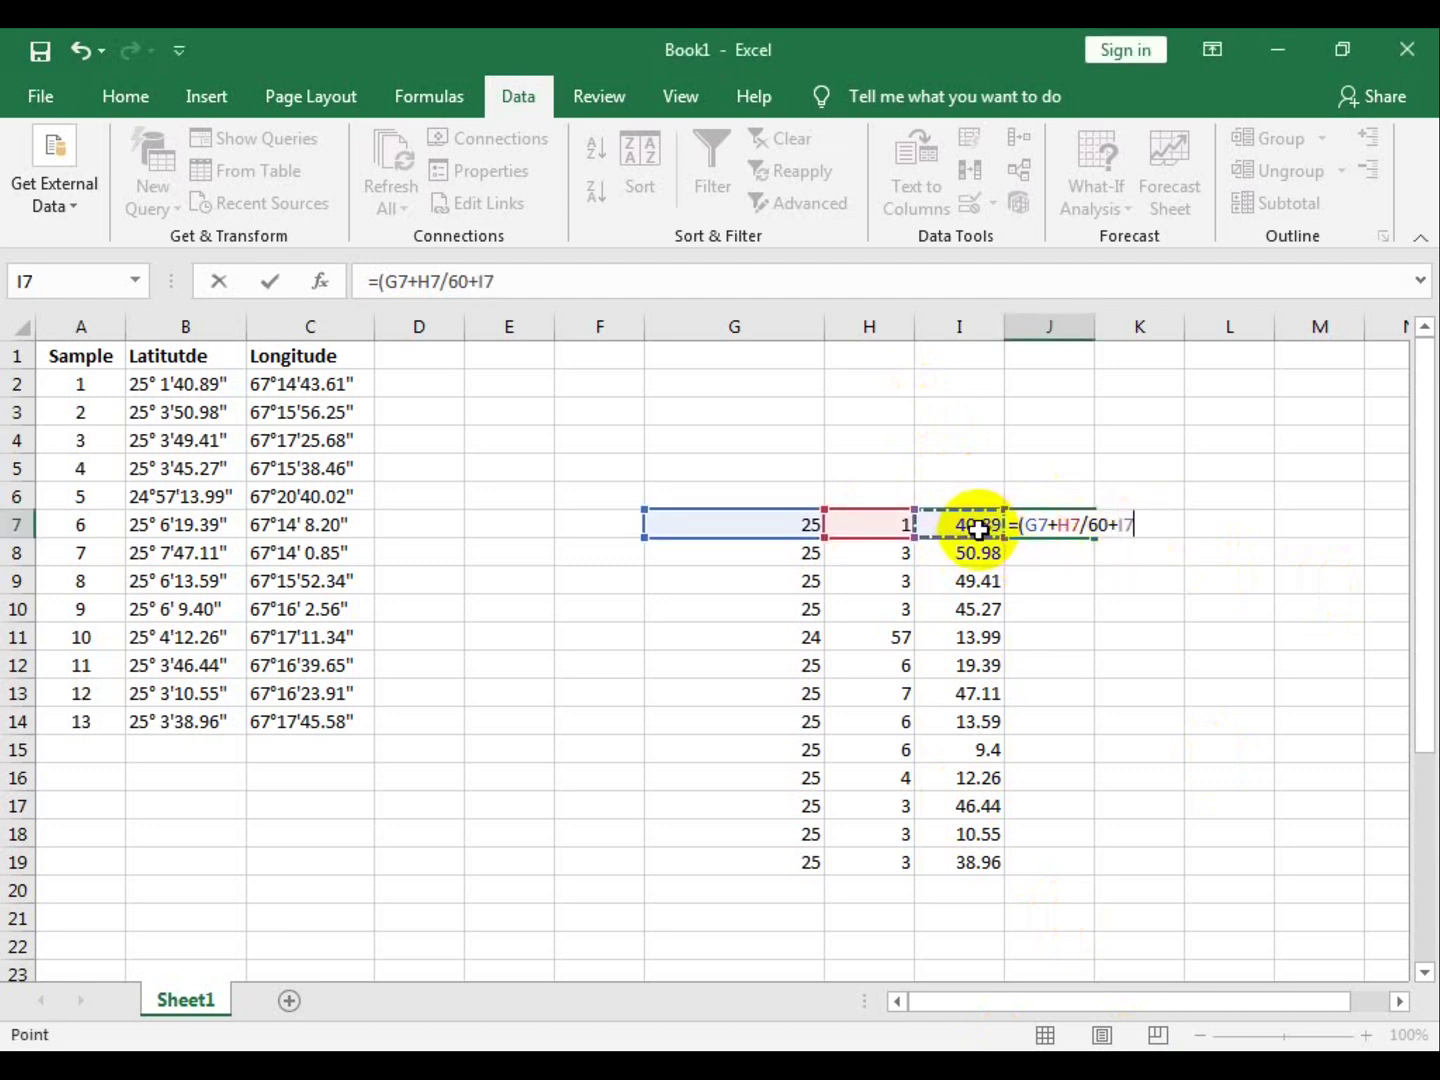
type("/3600")
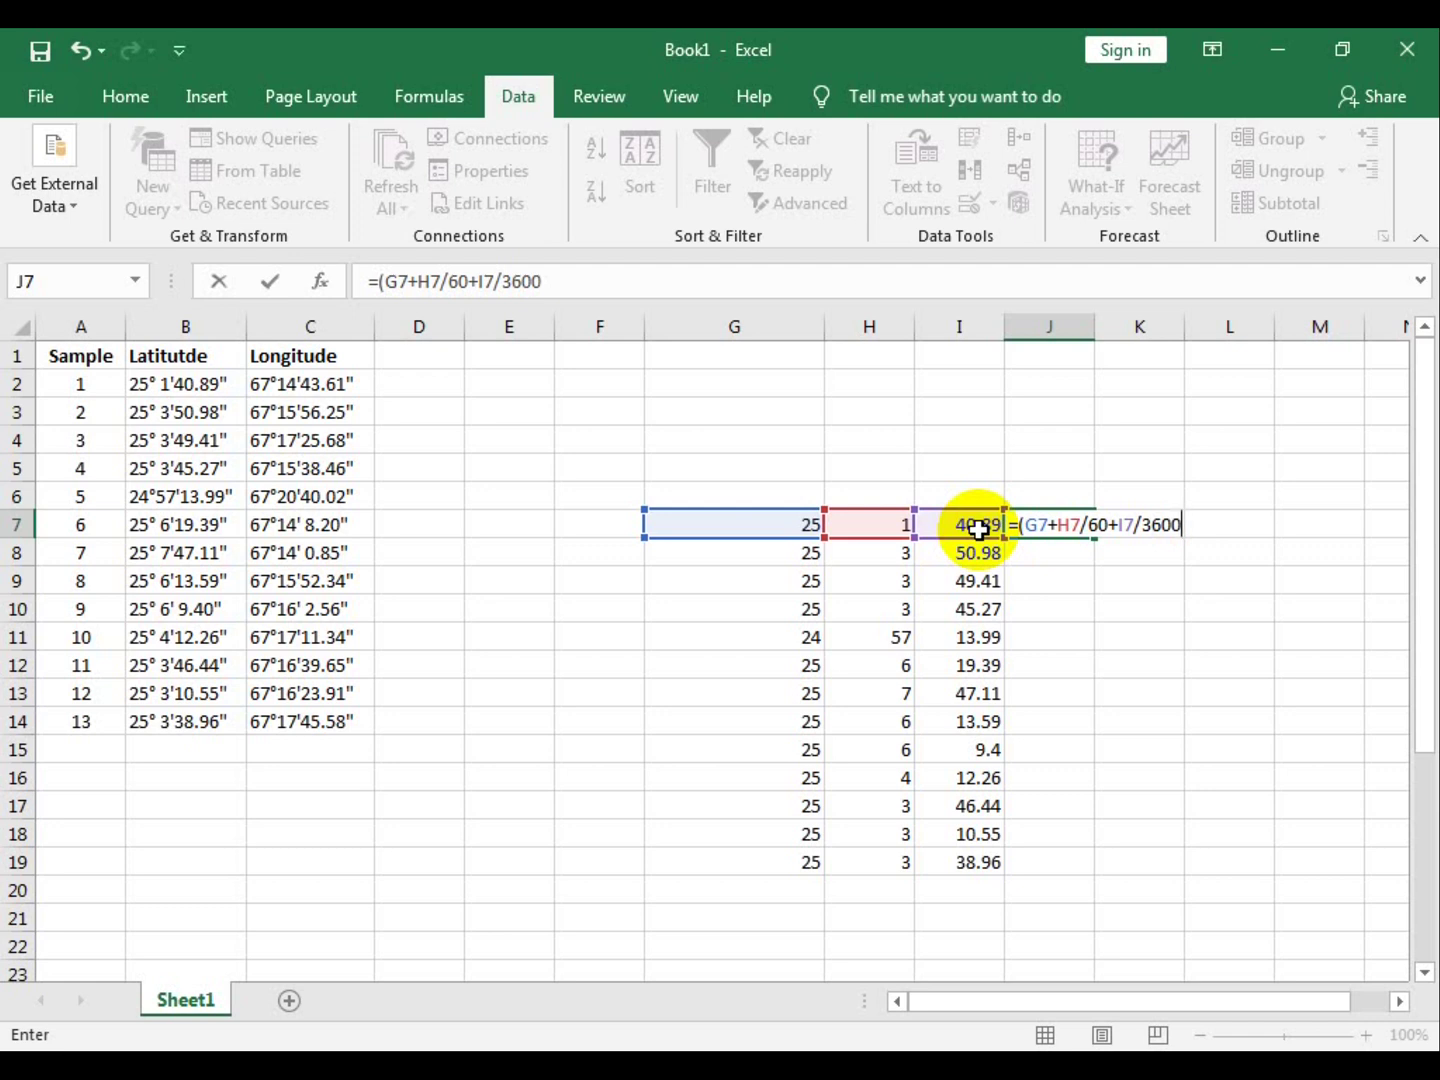
type(")")
key("Return")
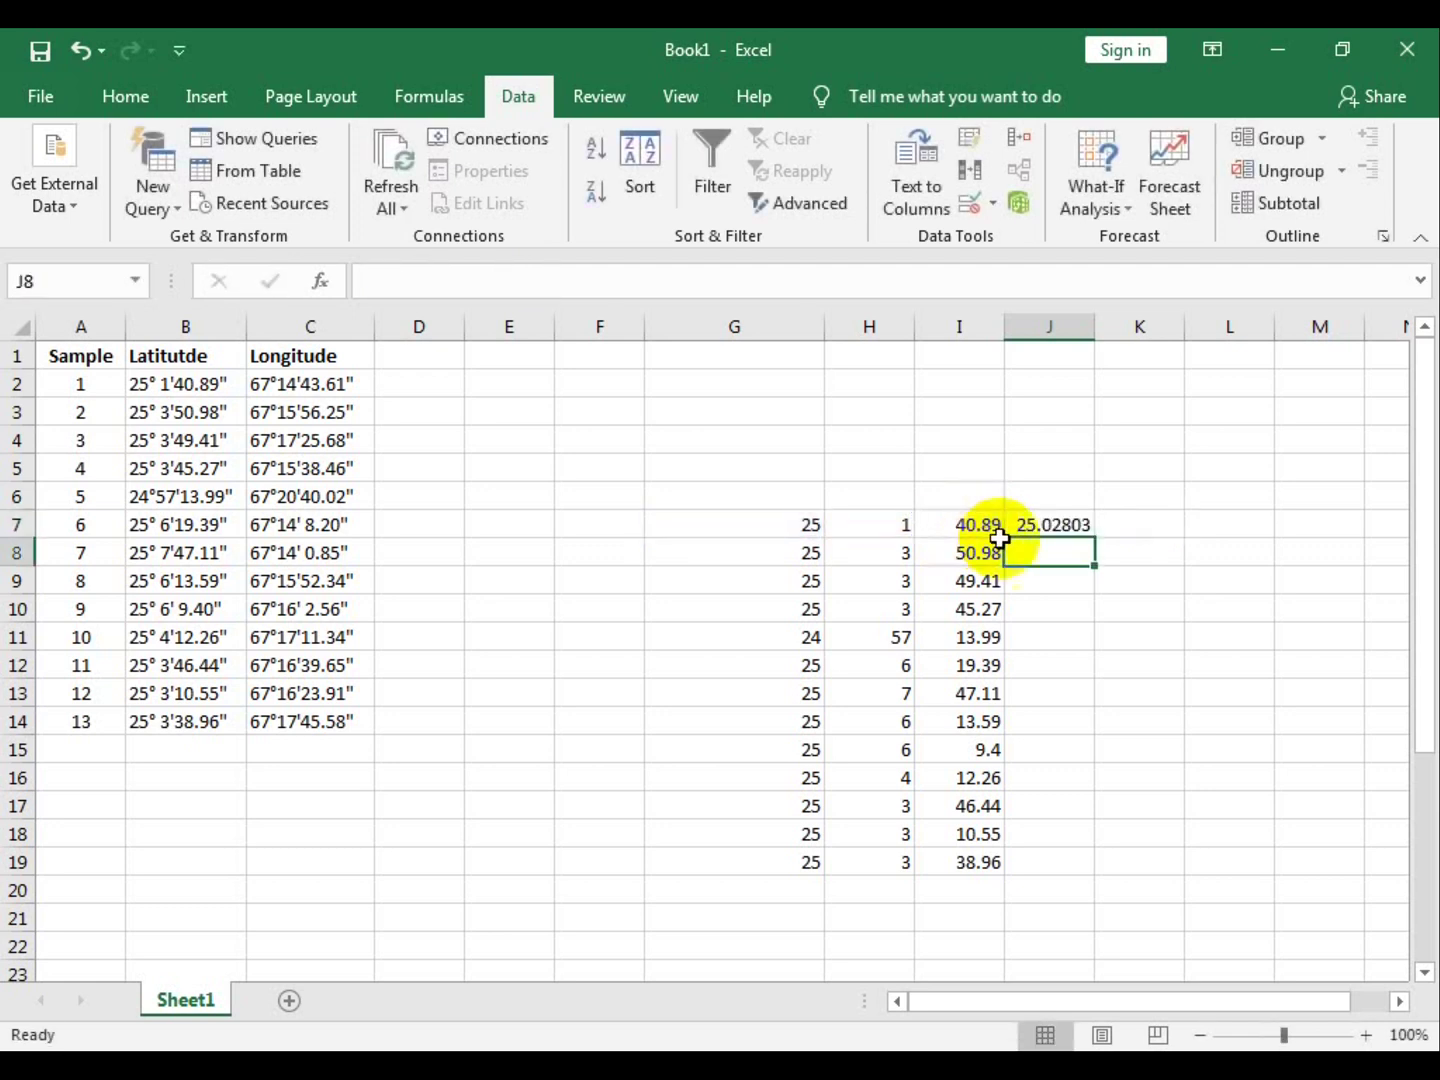
Fill the J7 formula down to J19, converting all 13 latitudes (24.95389 to 25.12975)
left_click(1022, 524)
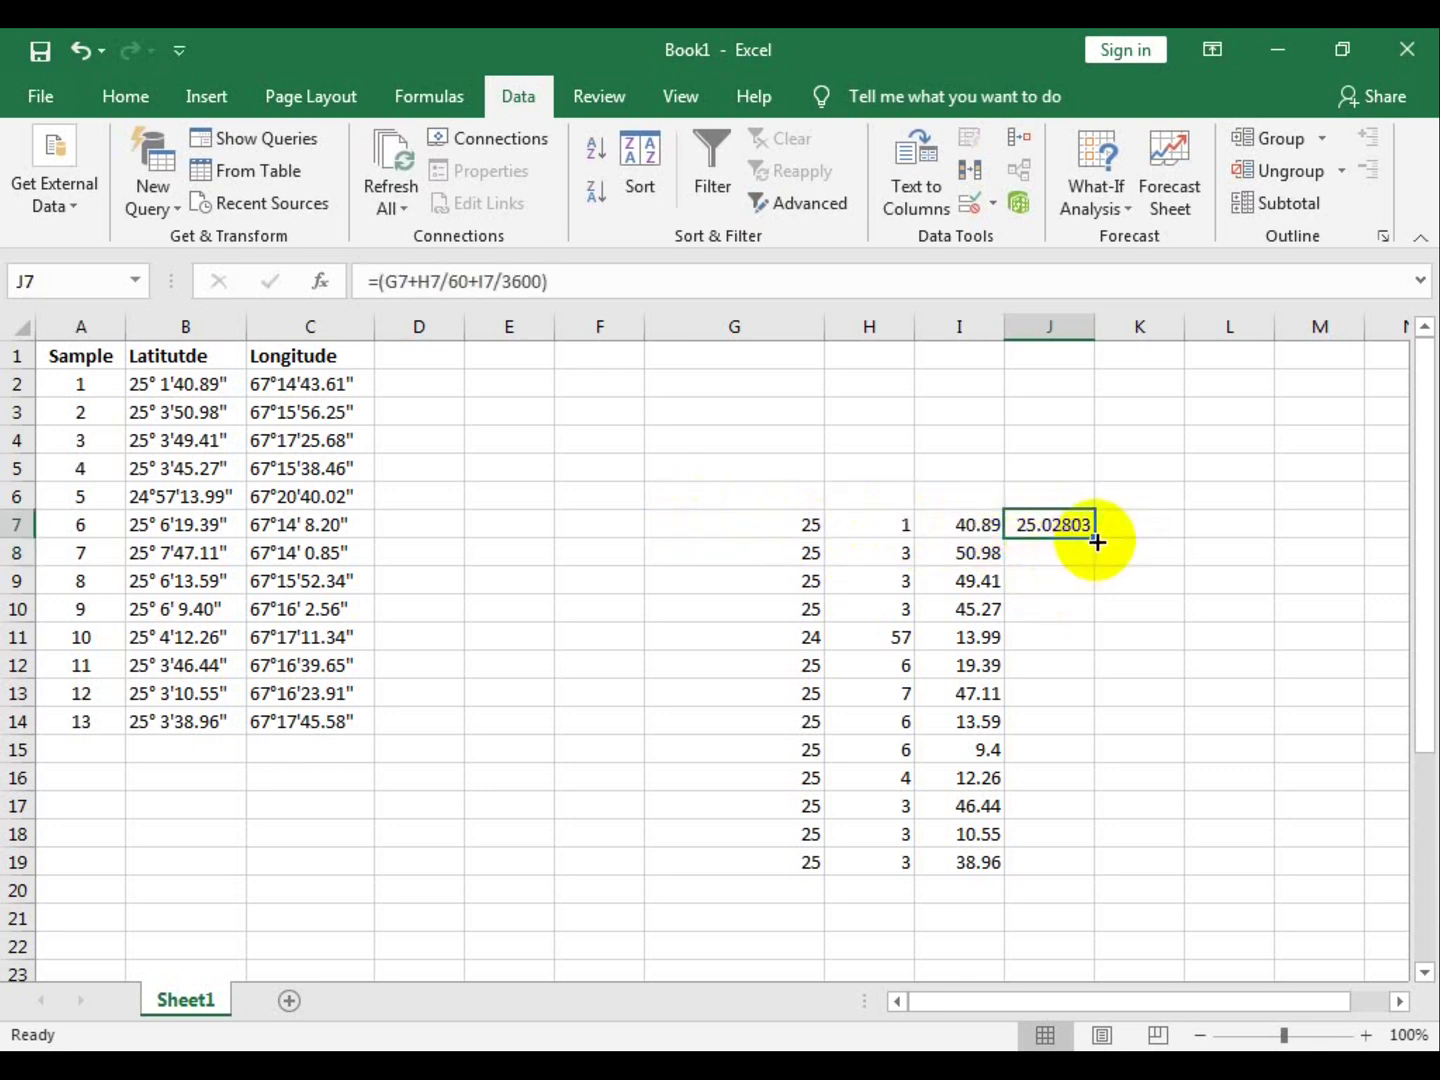
left_click_drag(1093, 541, 1054, 880)
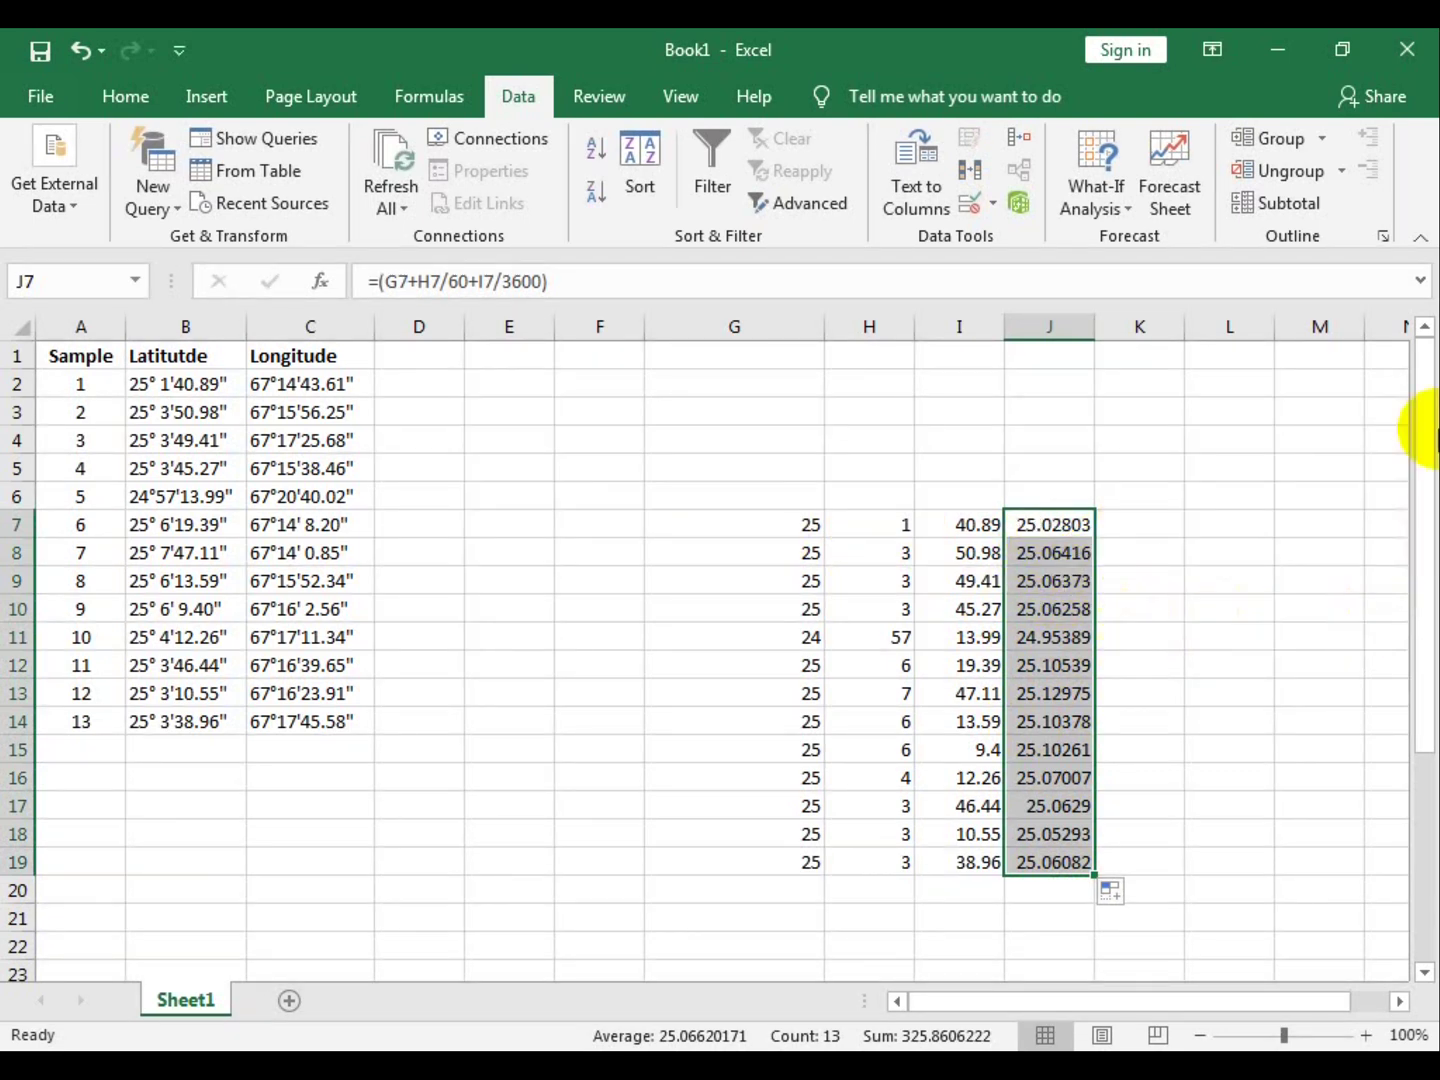
left_click(1428, 368)
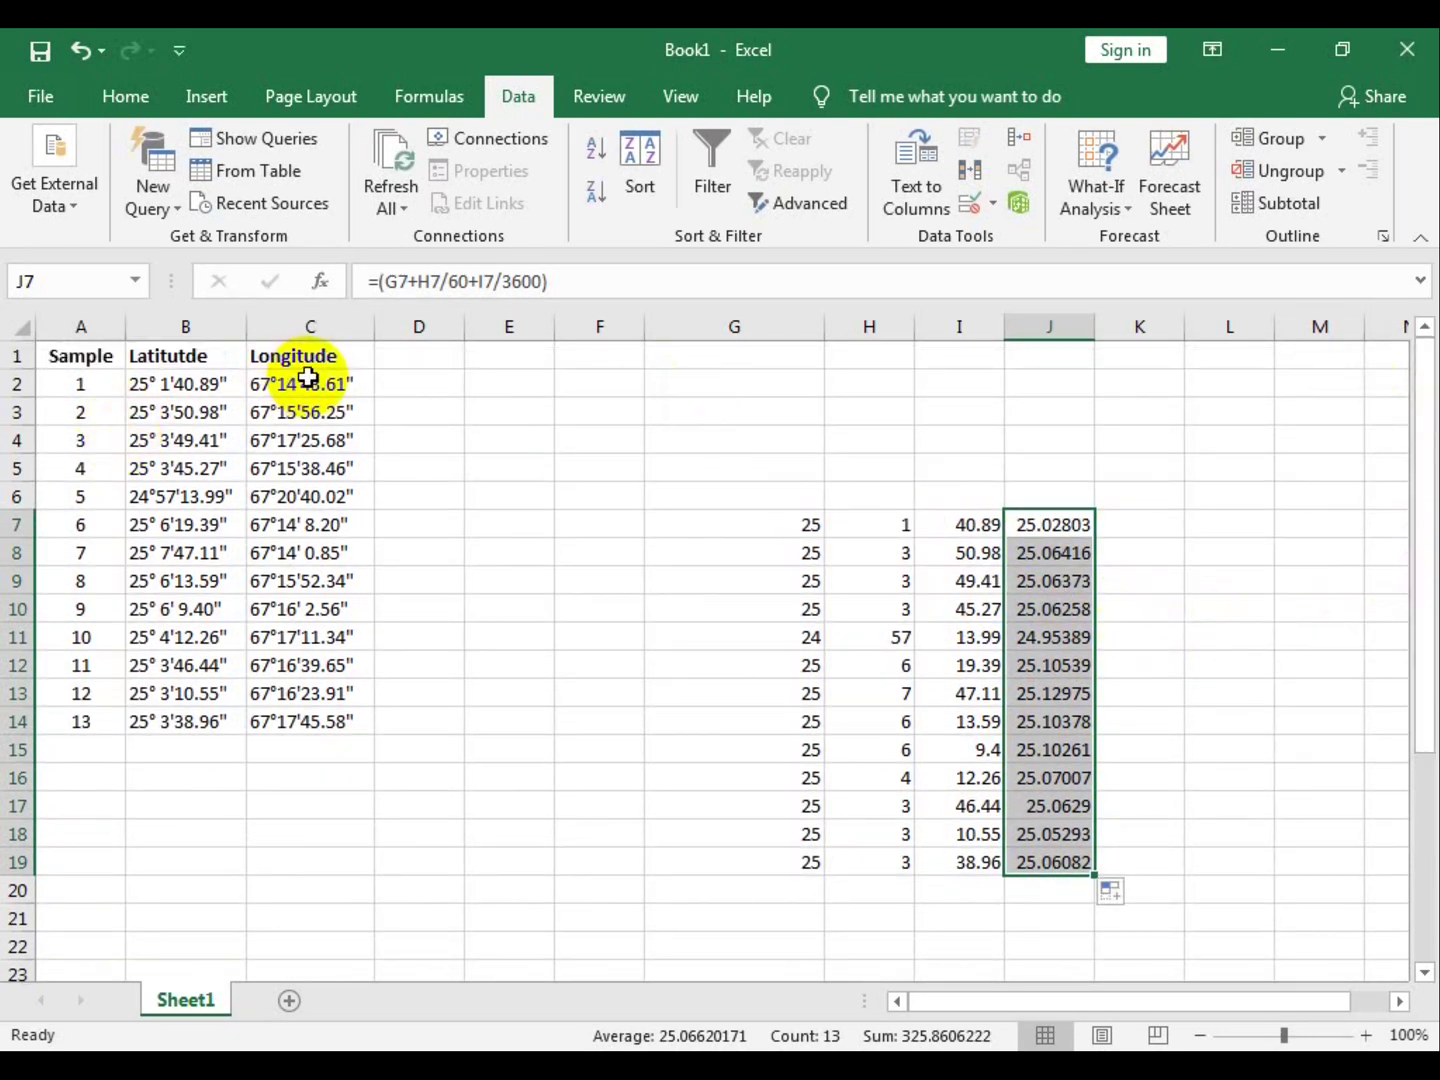